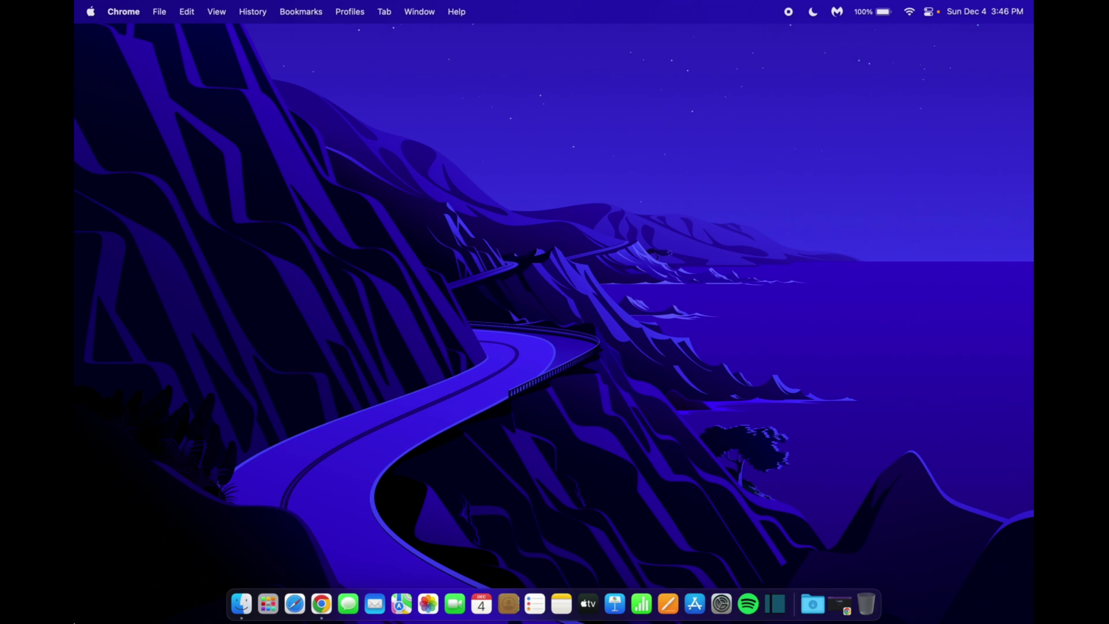
# - Open Chrome and search the web for "geforce now"
pyautogui.click(321, 604)
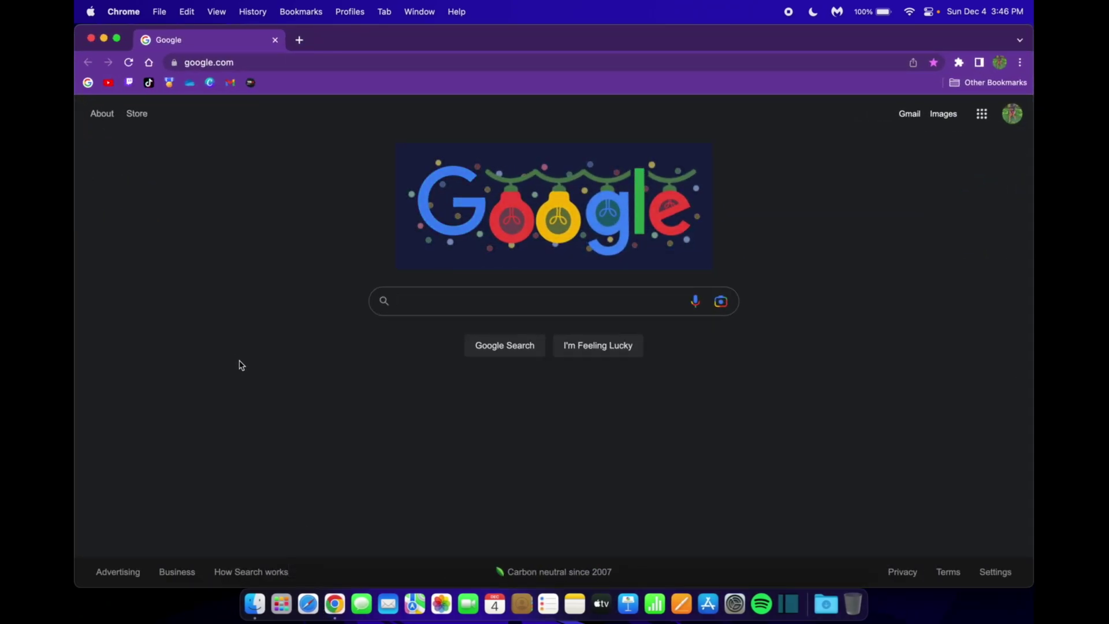
pyautogui.click(322, 63)
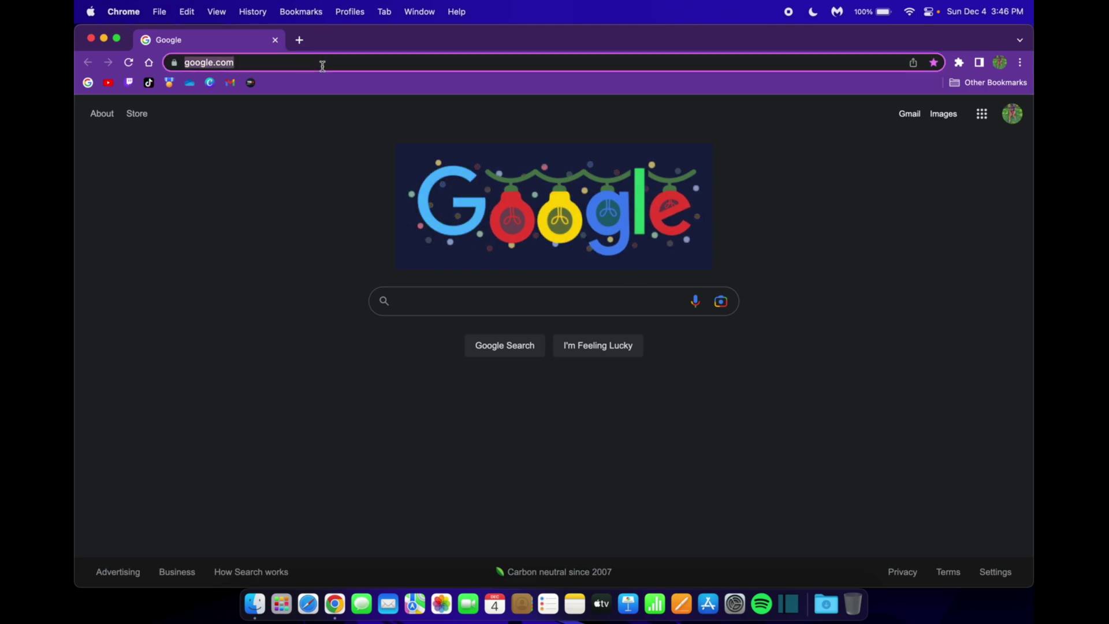
pyautogui.write('gefo')
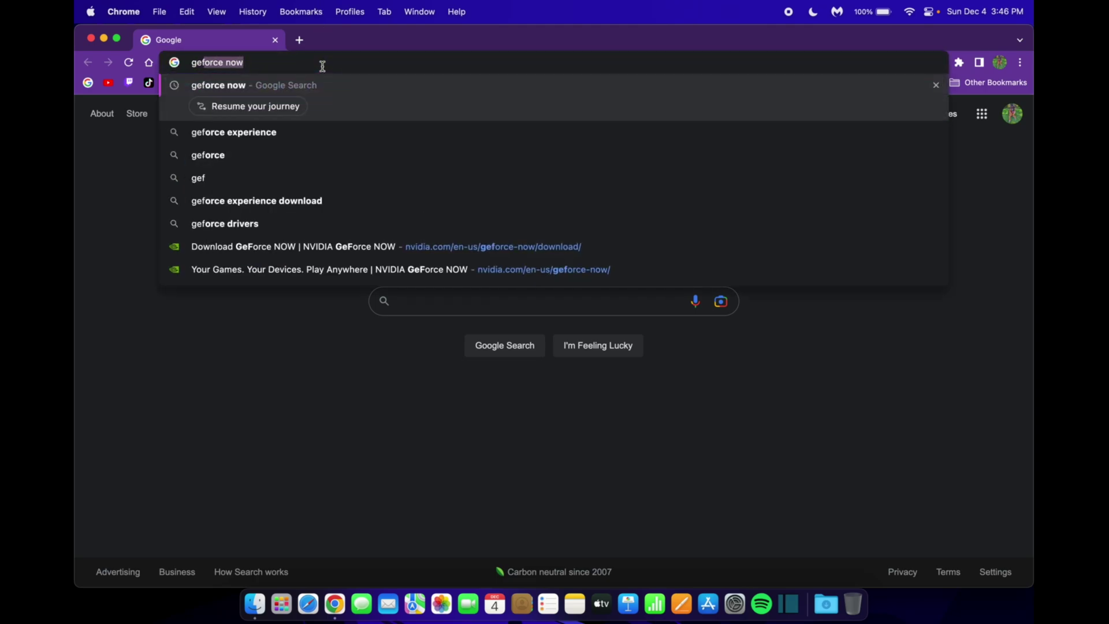
pyautogui.write('rce')
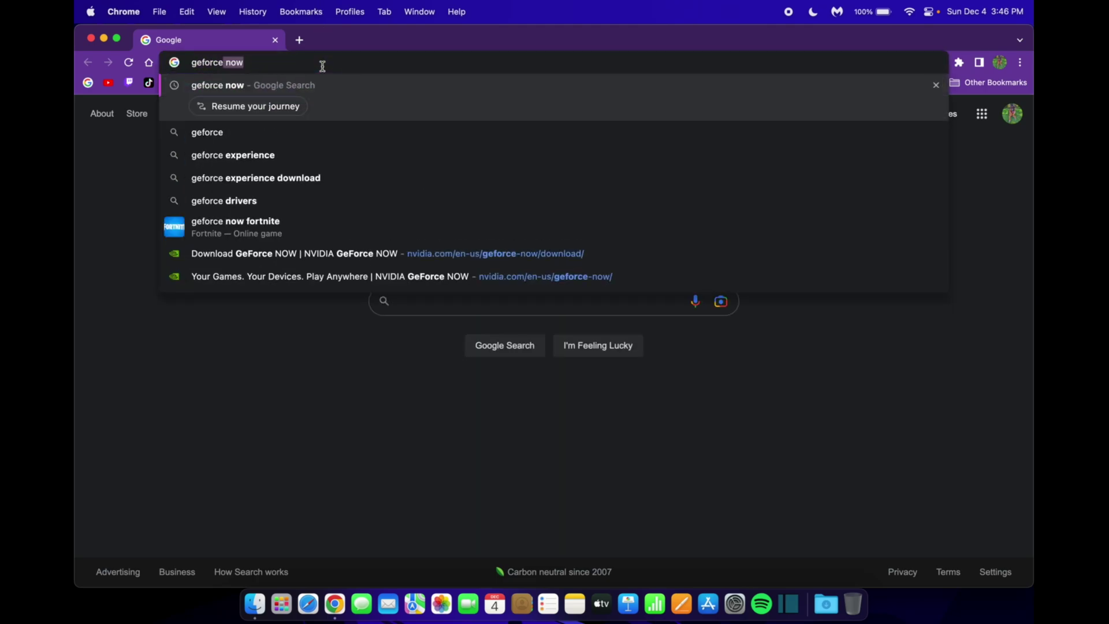
pyautogui.write(' now')
pyautogui.press('Return')
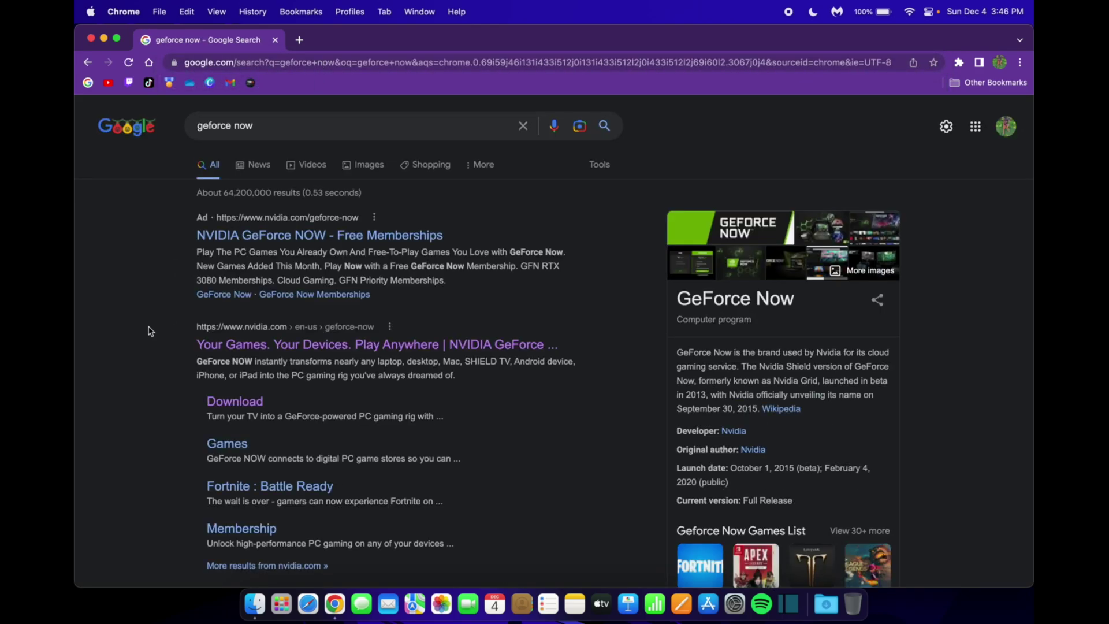
# - Open the official NVIDIA GeForce NOW site and download the native Mac OS app
pyautogui.click(218, 343)
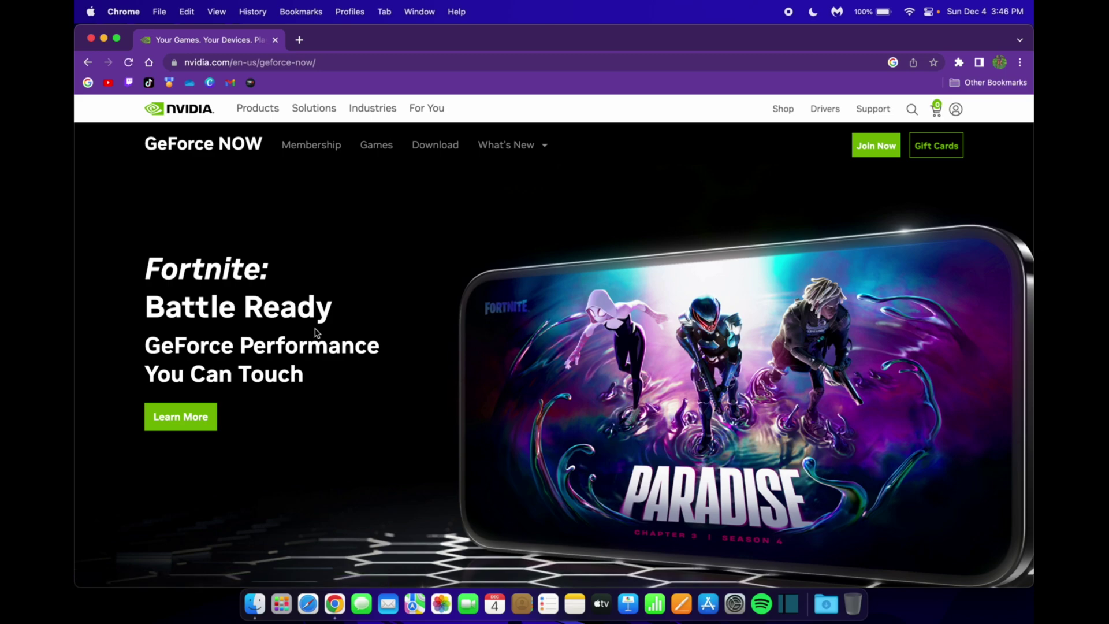
pyautogui.click(427, 153)
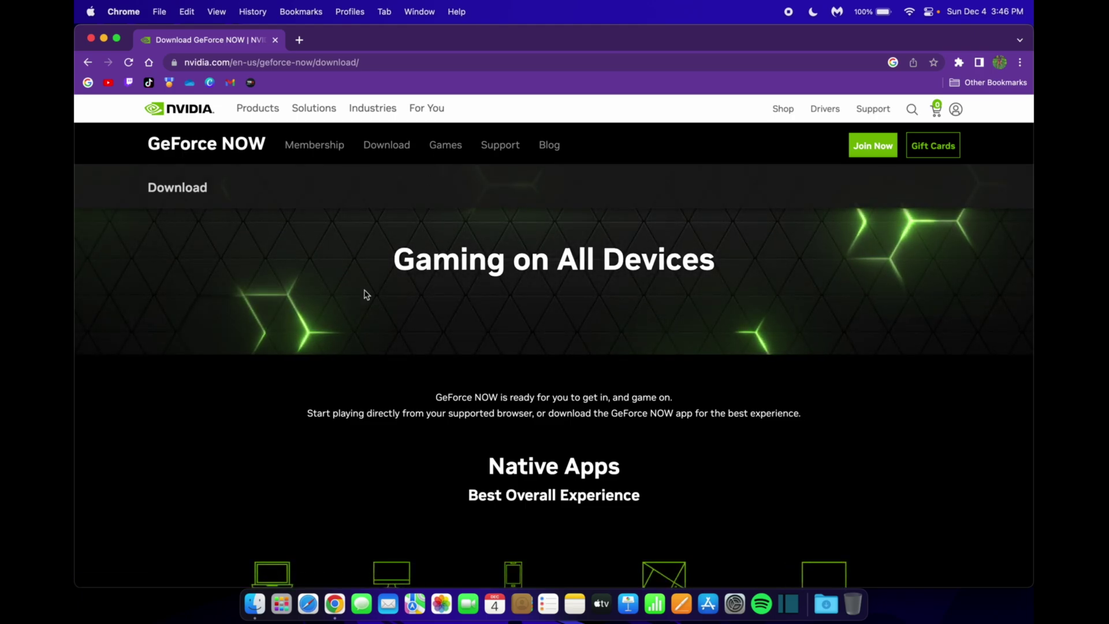
pyautogui.scroll(-5, 255, 448)
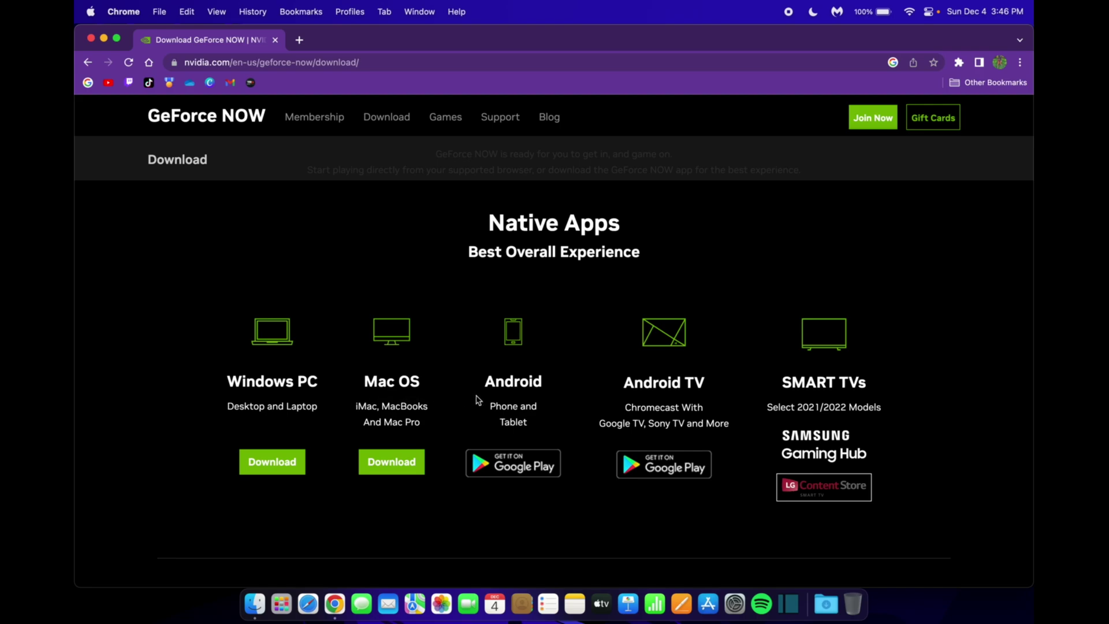
pyautogui.click(389, 462)
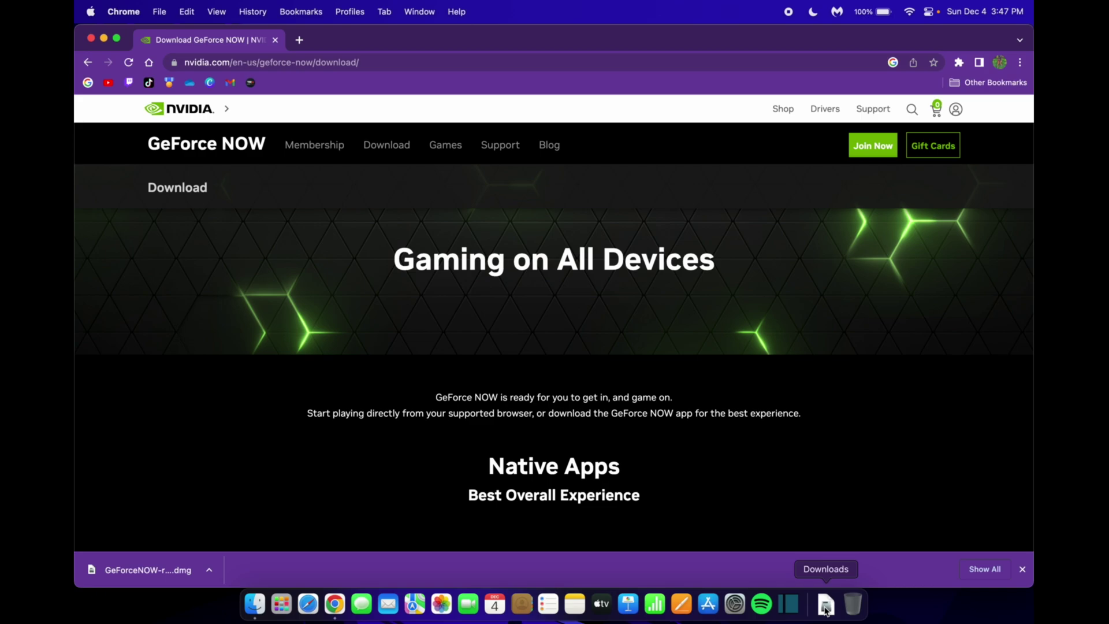
# - Open the downloaded GeForceNOW-release.dmg and copy NVIDIA GeForce NOW into the Applications folder
pyautogui.click(825, 608)
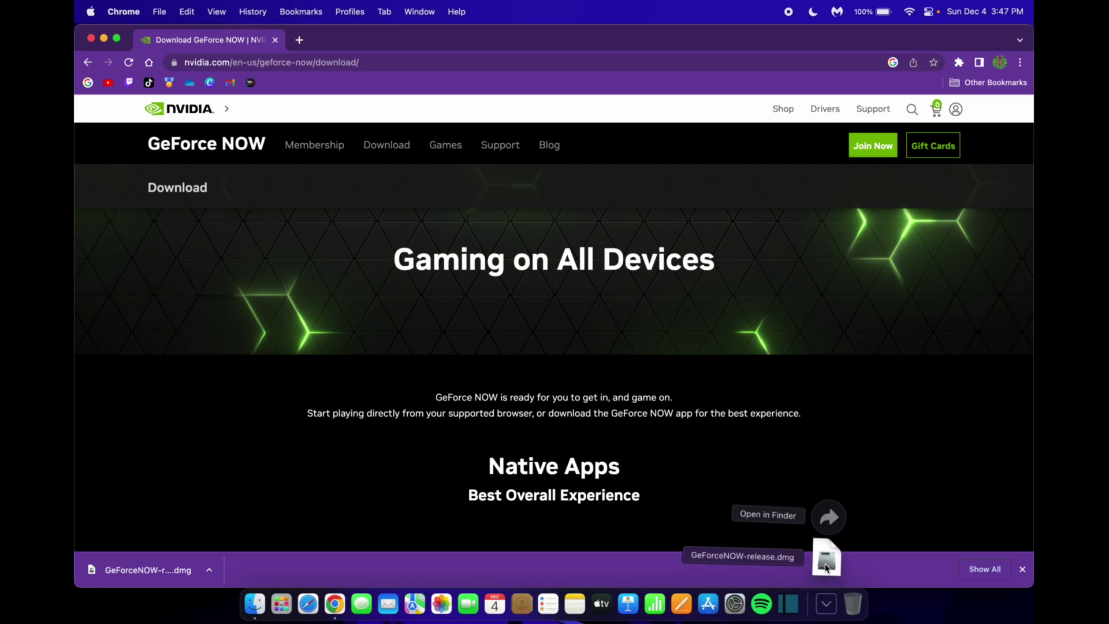
pyautogui.click(826, 560)
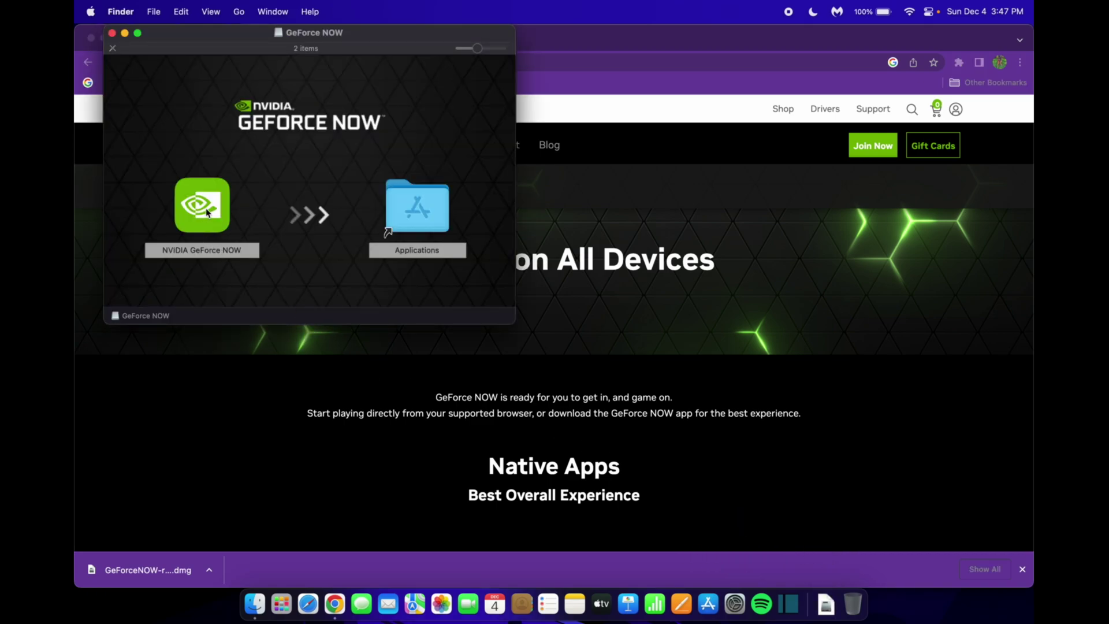
pyautogui.moveTo(206, 211); pyautogui.dragTo(416, 211)
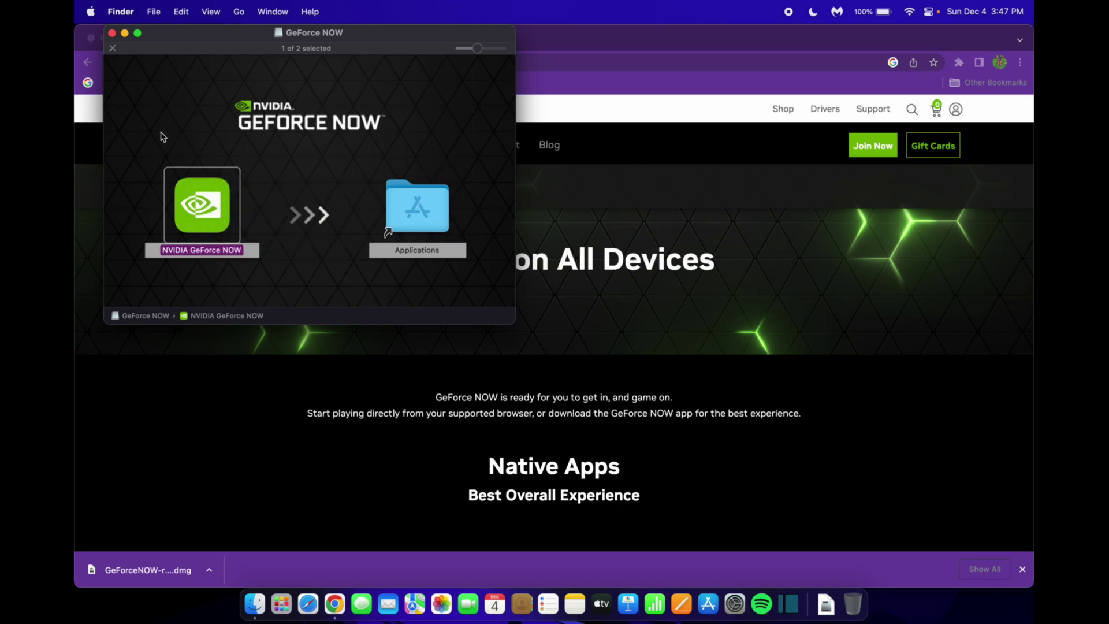
# - Close the installer and browser windows and move GeForceNOW-release.dmg to the Trash
pyautogui.click(112, 34)
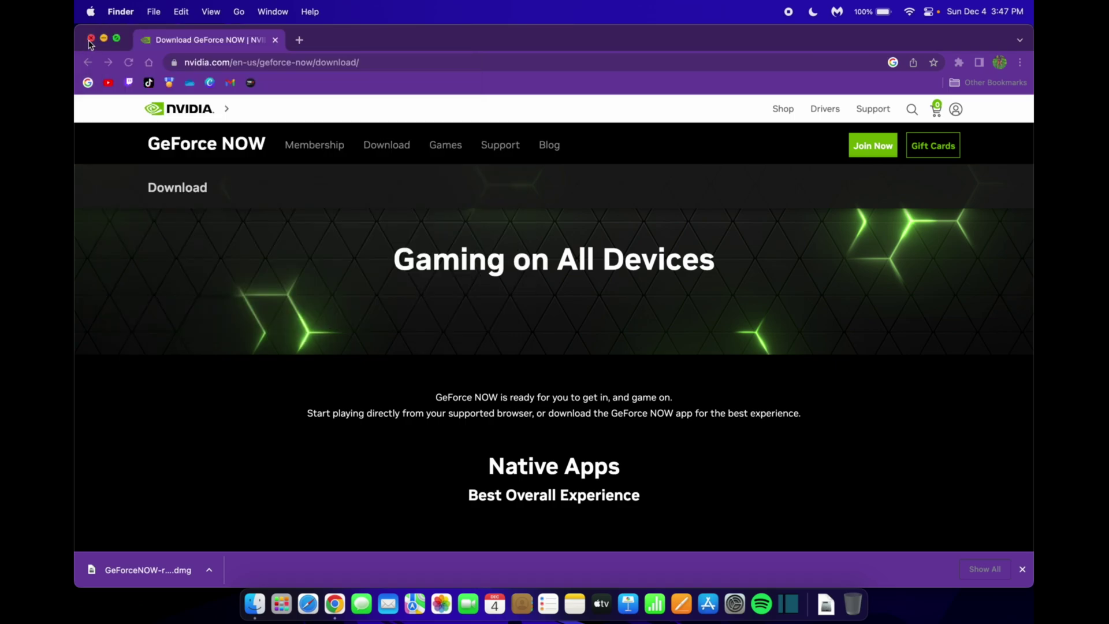
pyautogui.click(91, 38)
pyautogui.click(826, 604)
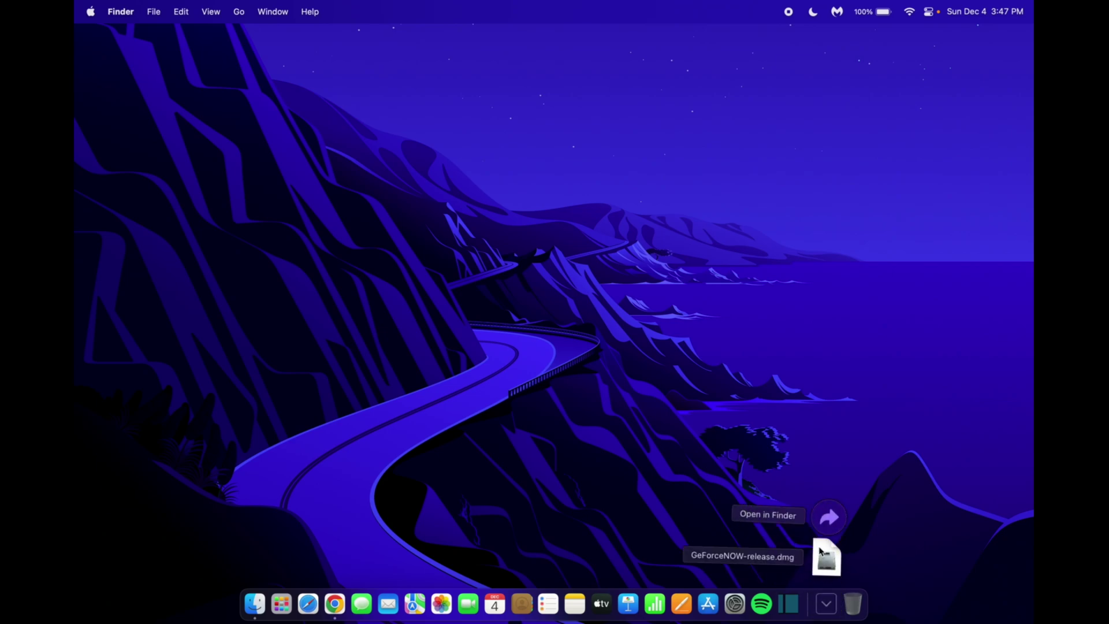
pyautogui.moveTo(825, 555); pyautogui.dragTo(856, 607)
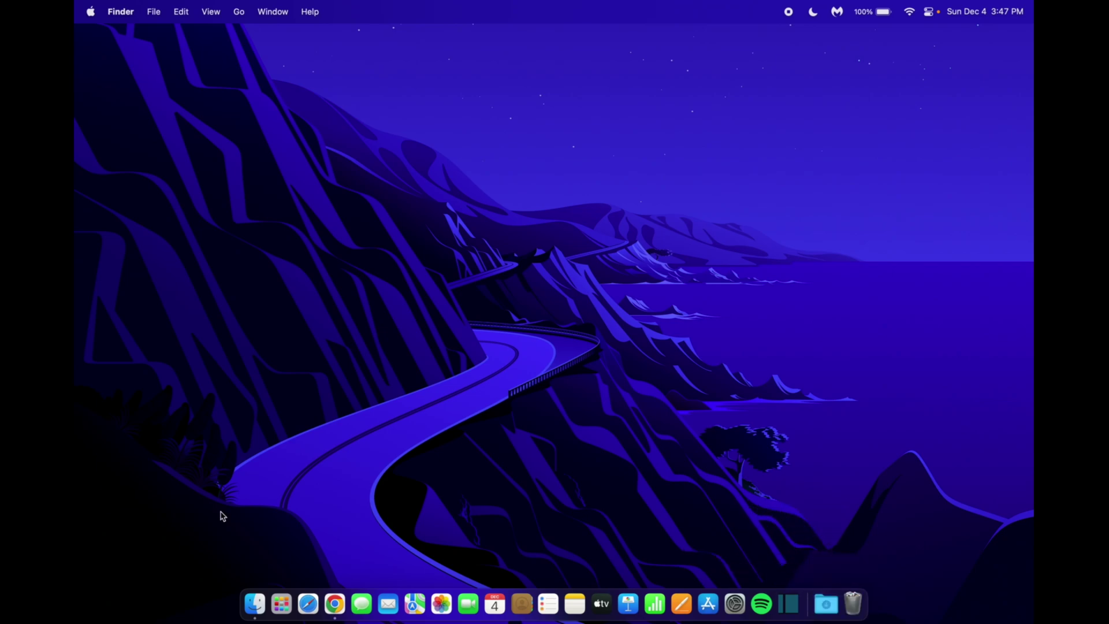
# - Launch NVIDIA GeForce NOW from the installed apps and agree to its terms of use
pyautogui.click(283, 605)
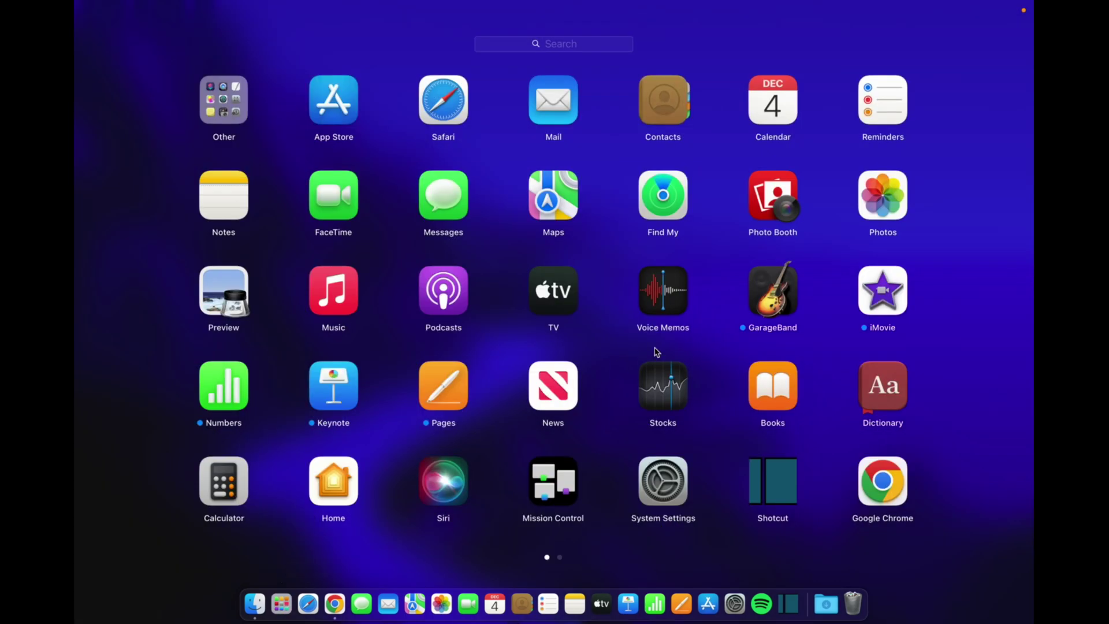
pyautogui.hscroll(3, 656, 352)
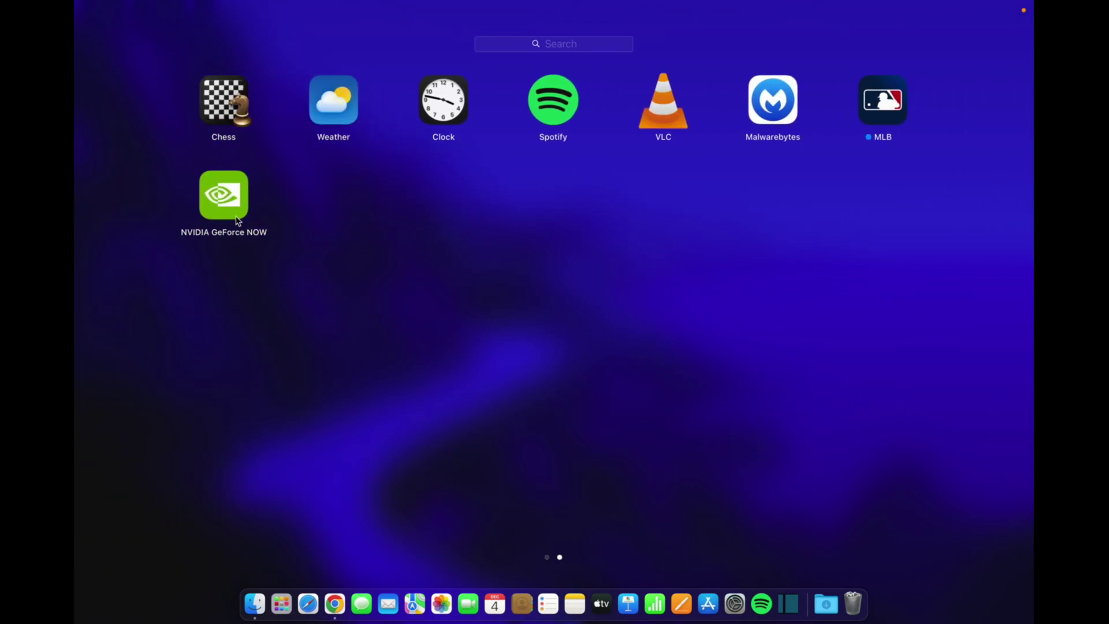
pyautogui.click(221, 195)
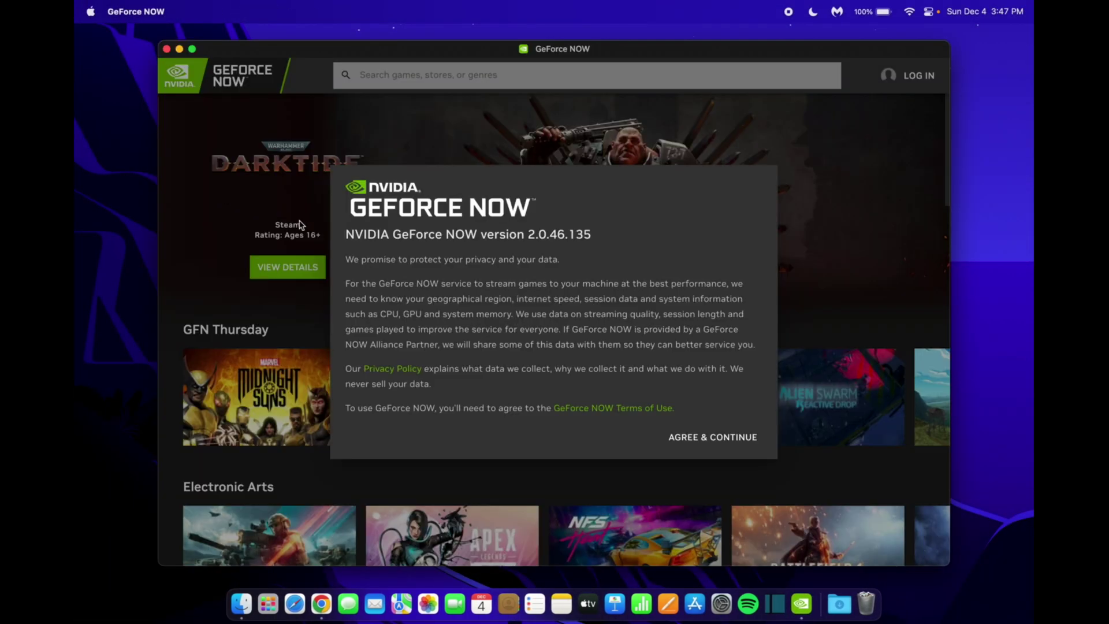
pyautogui.click(697, 437)
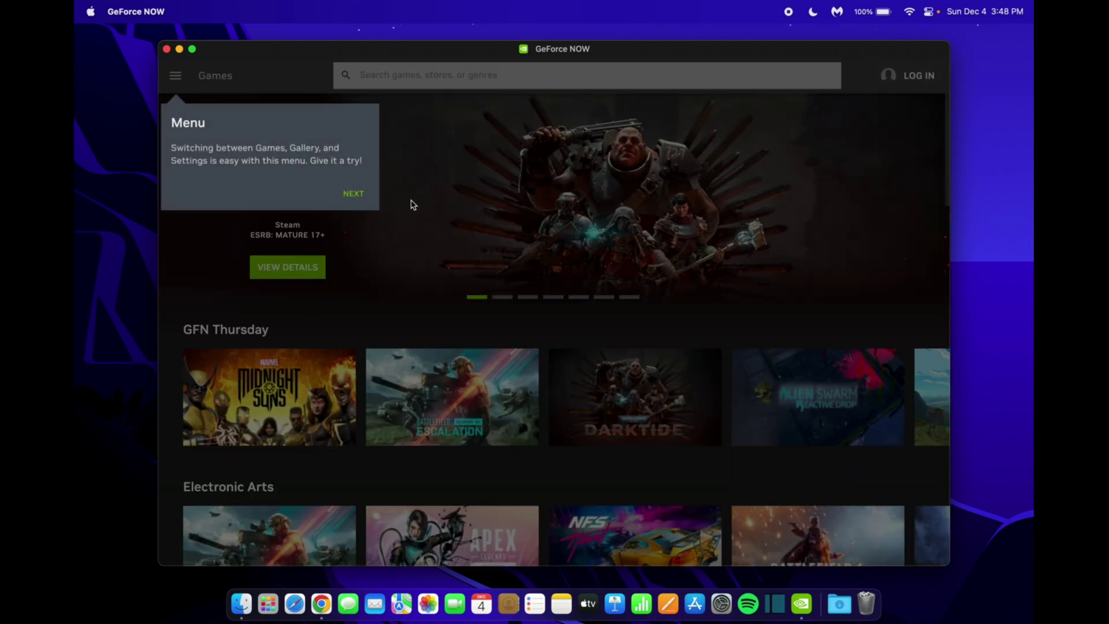
# - Dismiss the introductory tips and open the NVIDIA account login page with its sign-in options
pyautogui.click(361, 199)
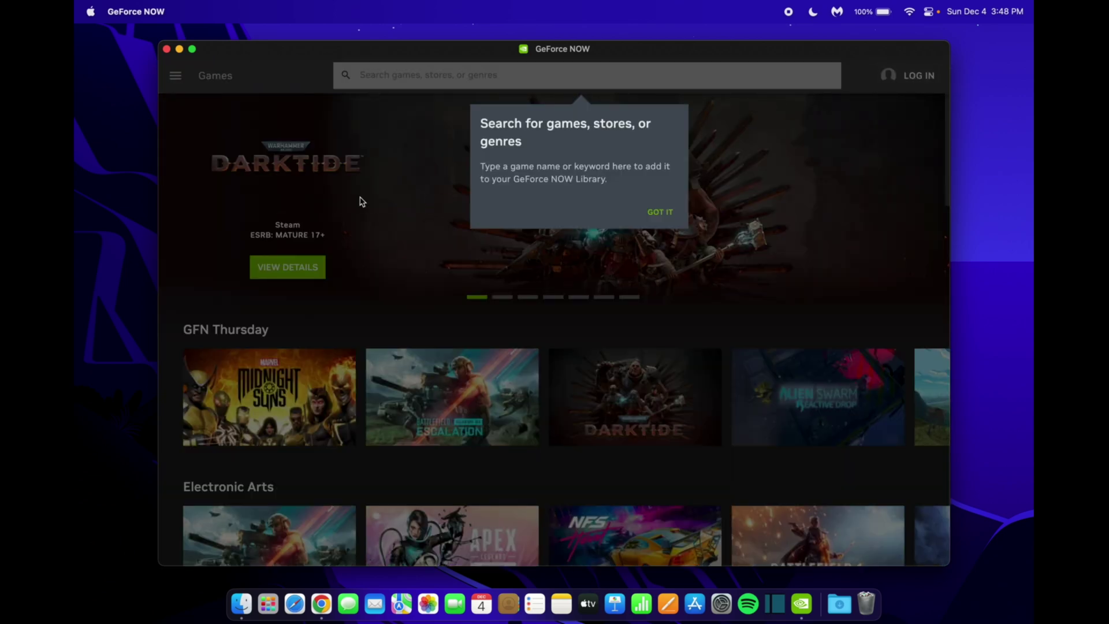
pyautogui.click(660, 212)
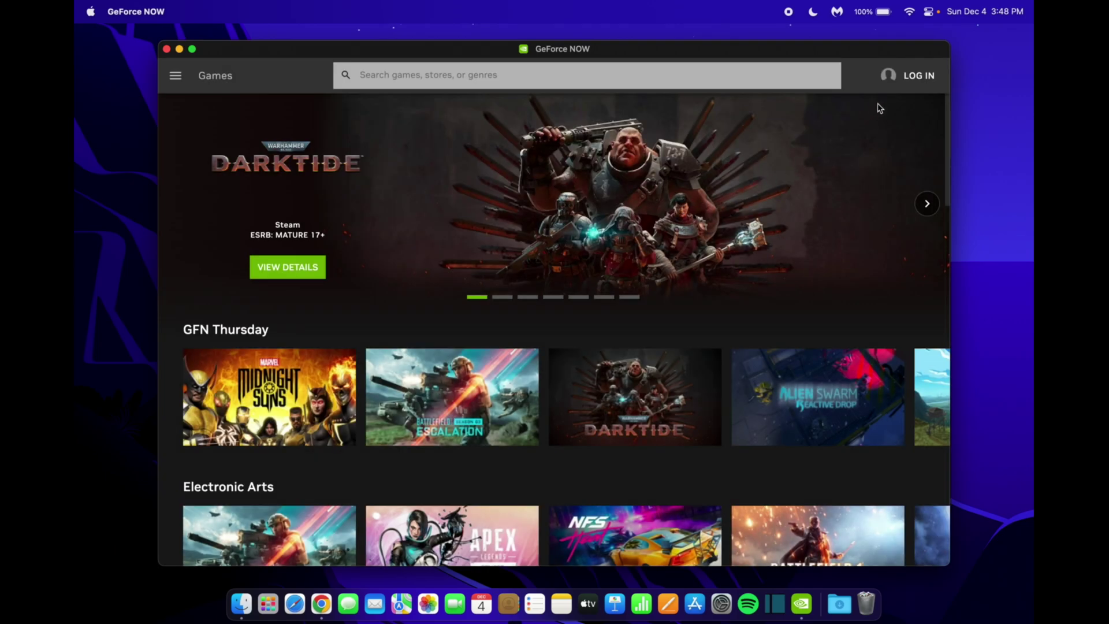
pyautogui.click(913, 75)
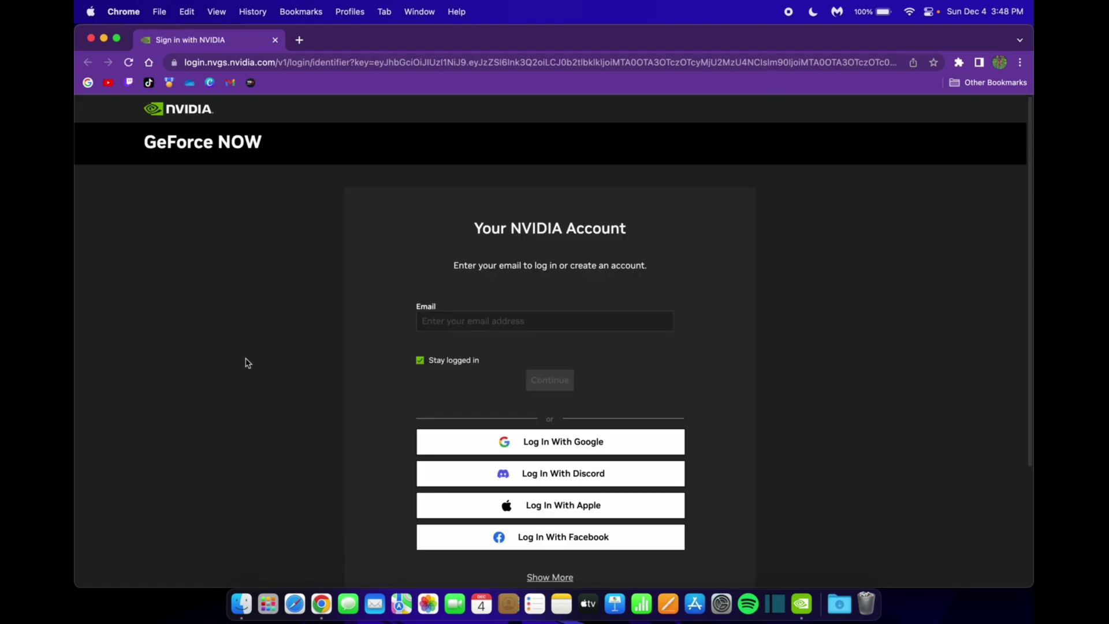
pyautogui.scroll(-5, 248, 362)
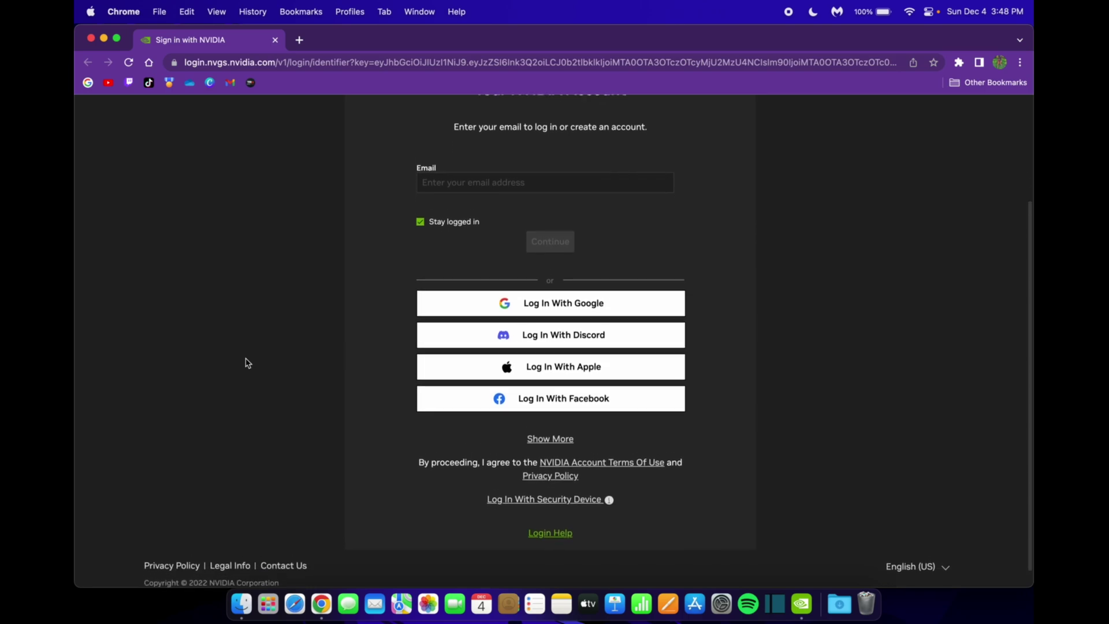
pyautogui.scroll(1, 248, 363)
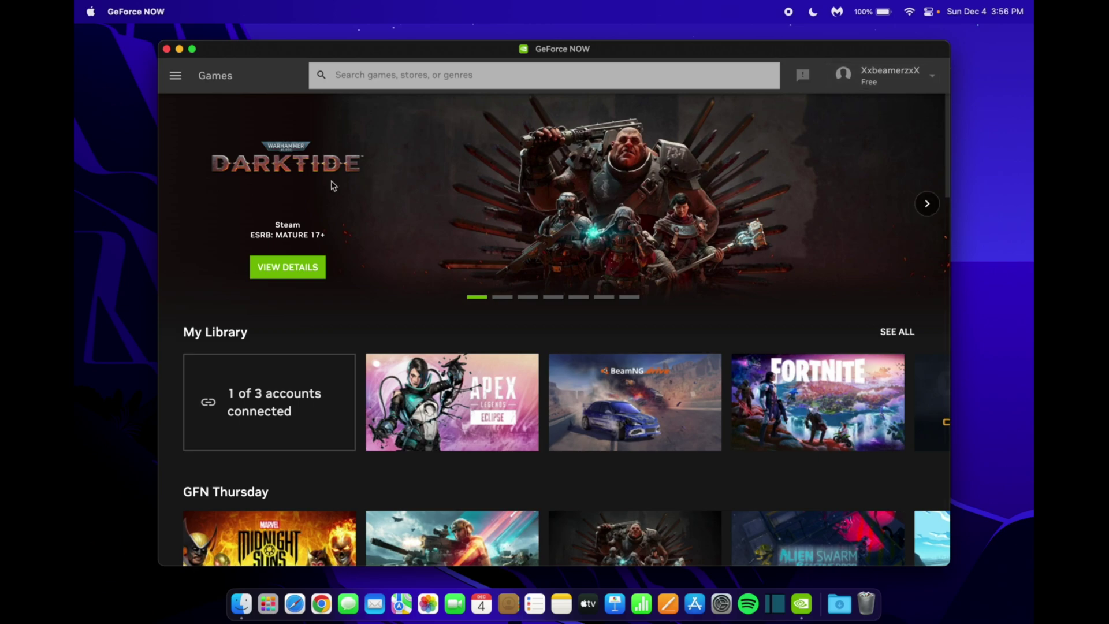
# - Connect the Epic Games account in the GeForce NOW settings, allowing the permission request, and return to the Games page
pyautogui.click(175, 76)
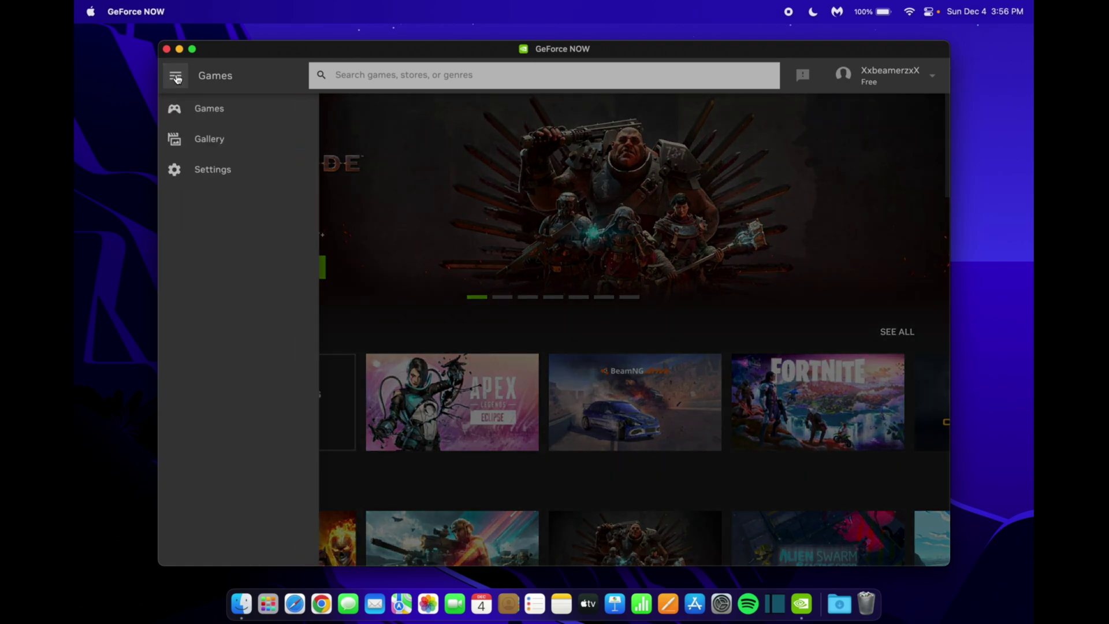
pyautogui.click(211, 167)
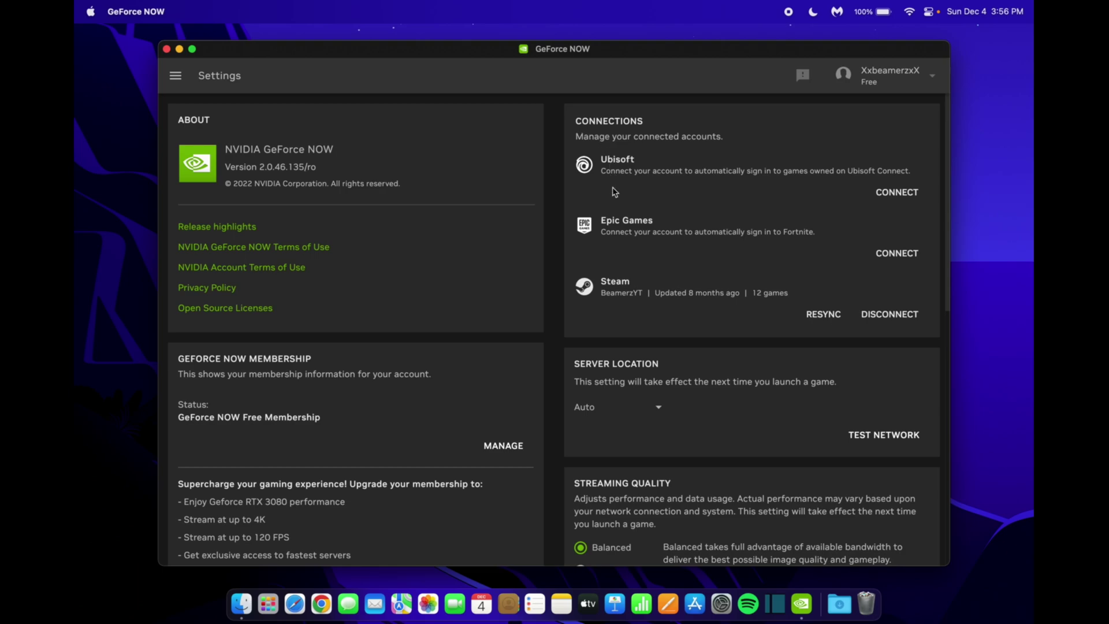
pyautogui.click(889, 260)
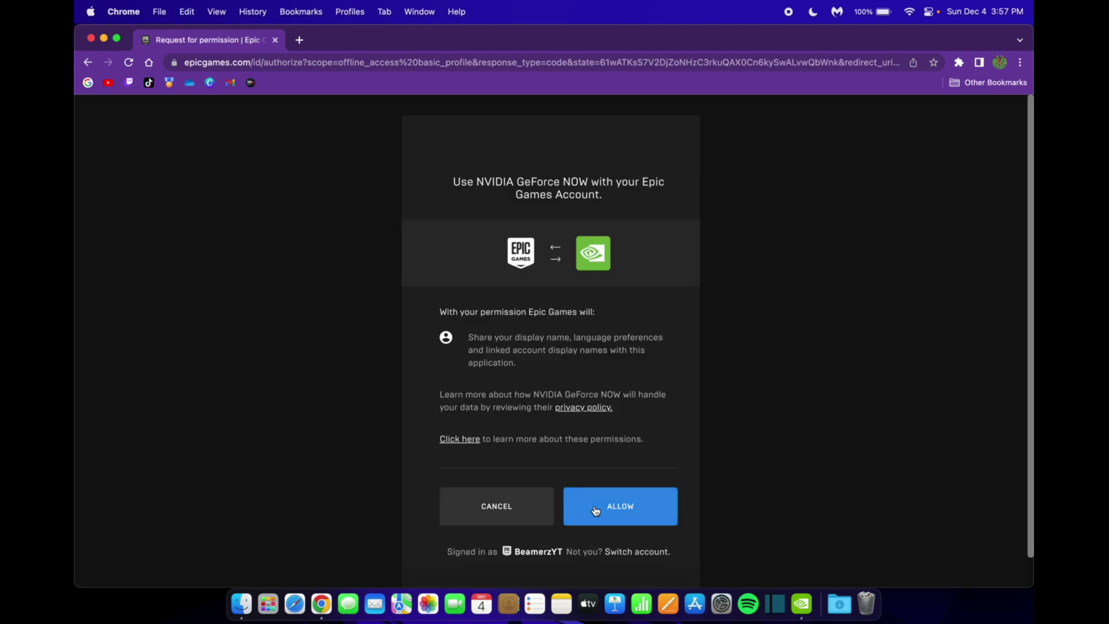
pyautogui.click(595, 510)
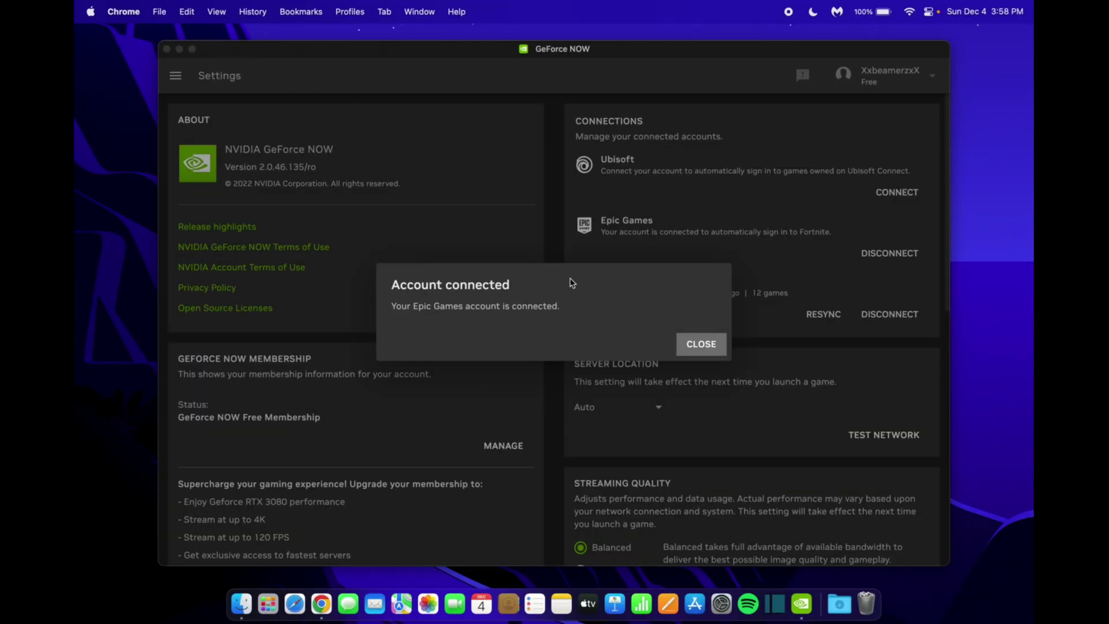
pyautogui.click(697, 343)
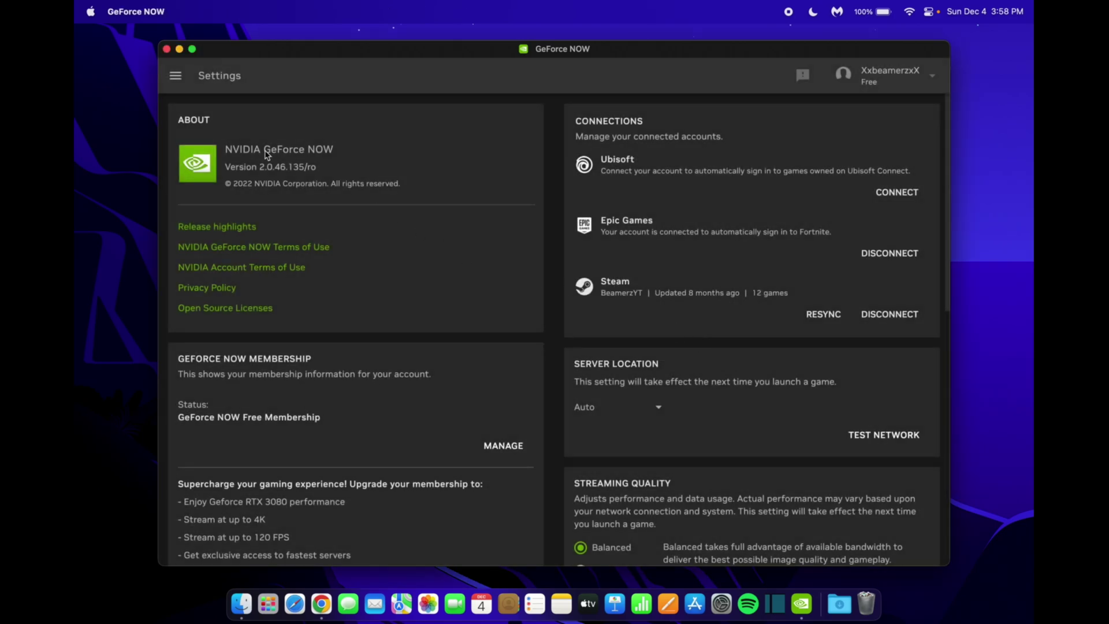
pyautogui.click(176, 76)
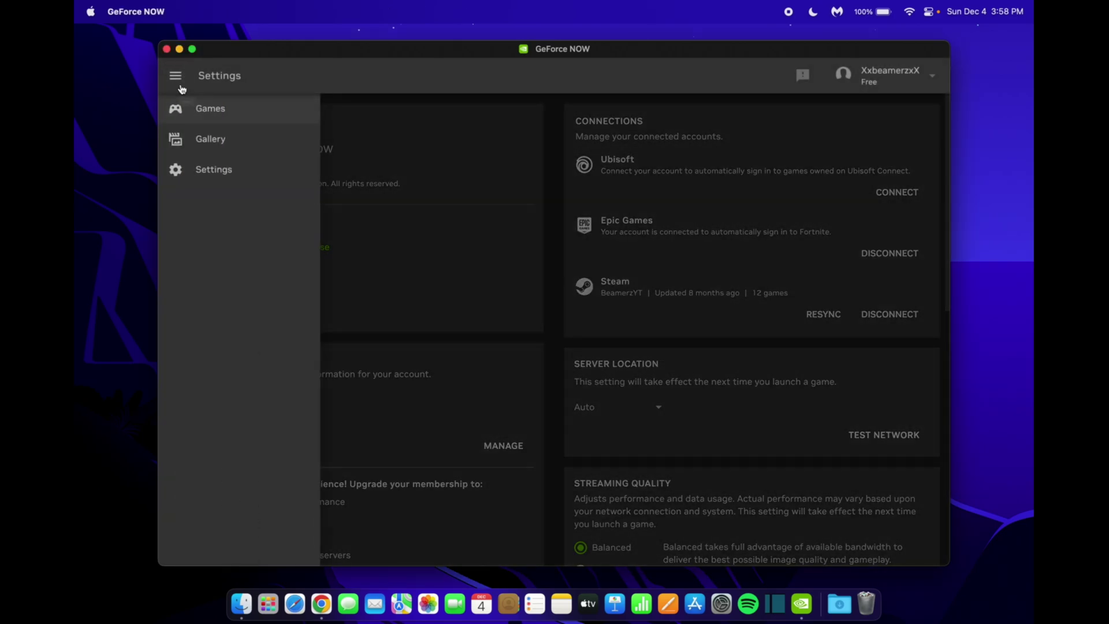
pyautogui.click(208, 110)
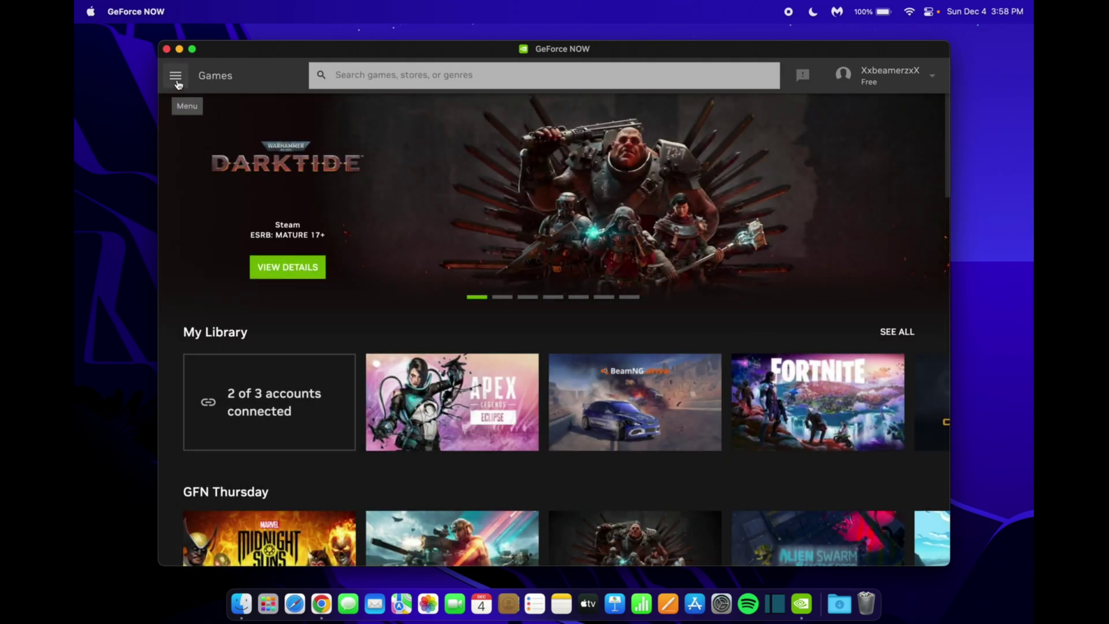
# - Set the streaming quality to Custom in the GeForce NOW settings
pyautogui.click(177, 82)
pyautogui.click(211, 168)
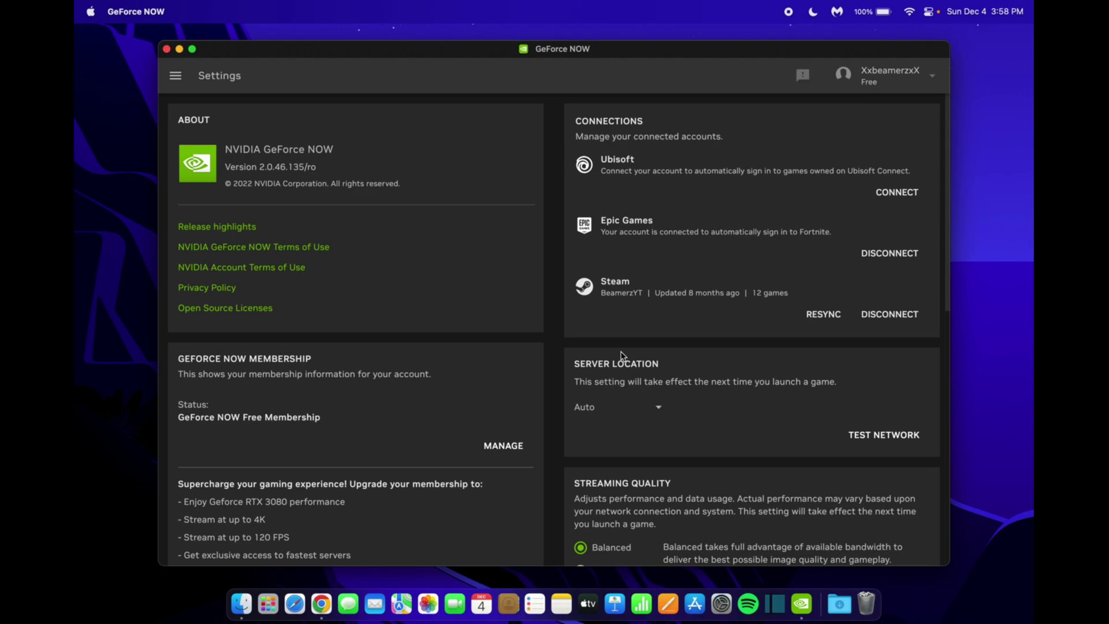
pyautogui.scroll(-5, 621, 355)
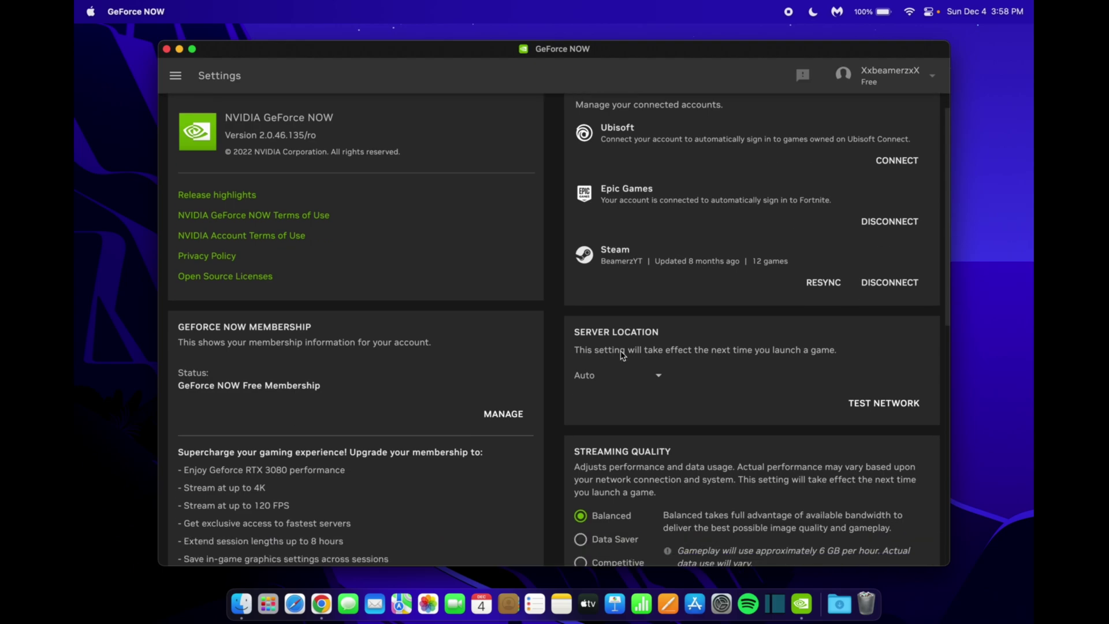
pyautogui.scroll(-1, 622, 356)
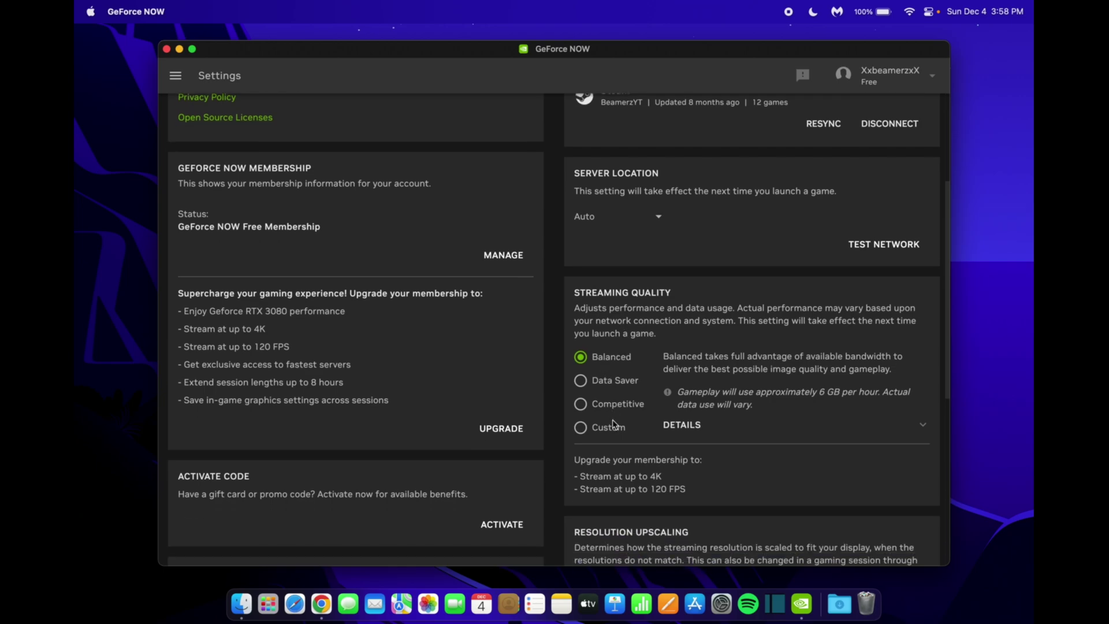
pyautogui.click(580, 429)
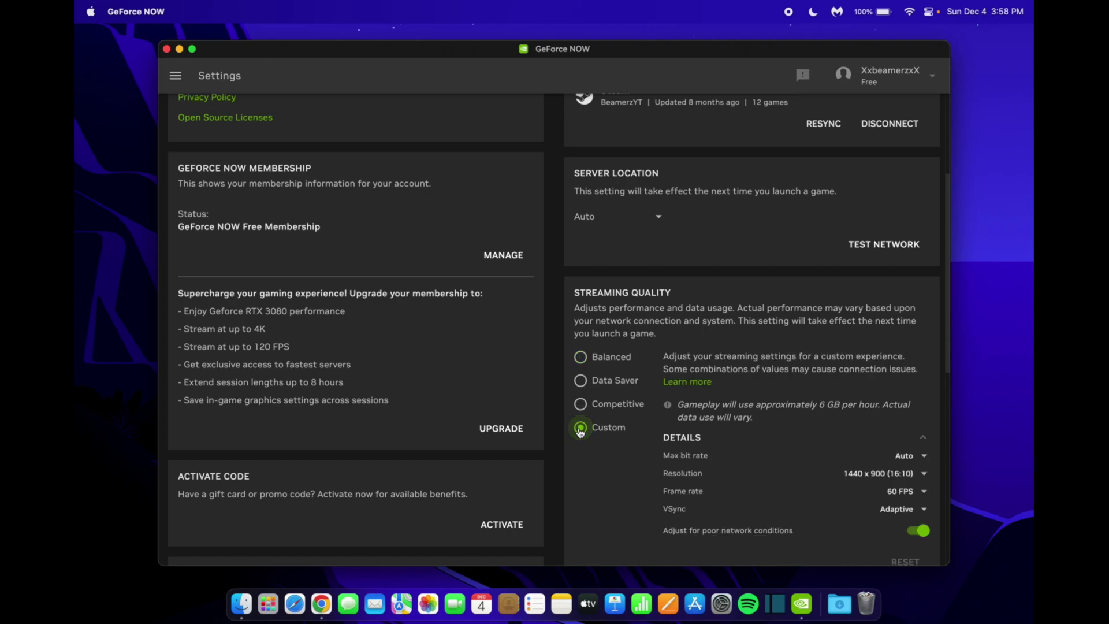
# - Set the custom streaming resolution to 1920 x 1200 (16:10), with the frame rate at 60 FPS and VSync on Adaptive
pyautogui.click(864, 471)
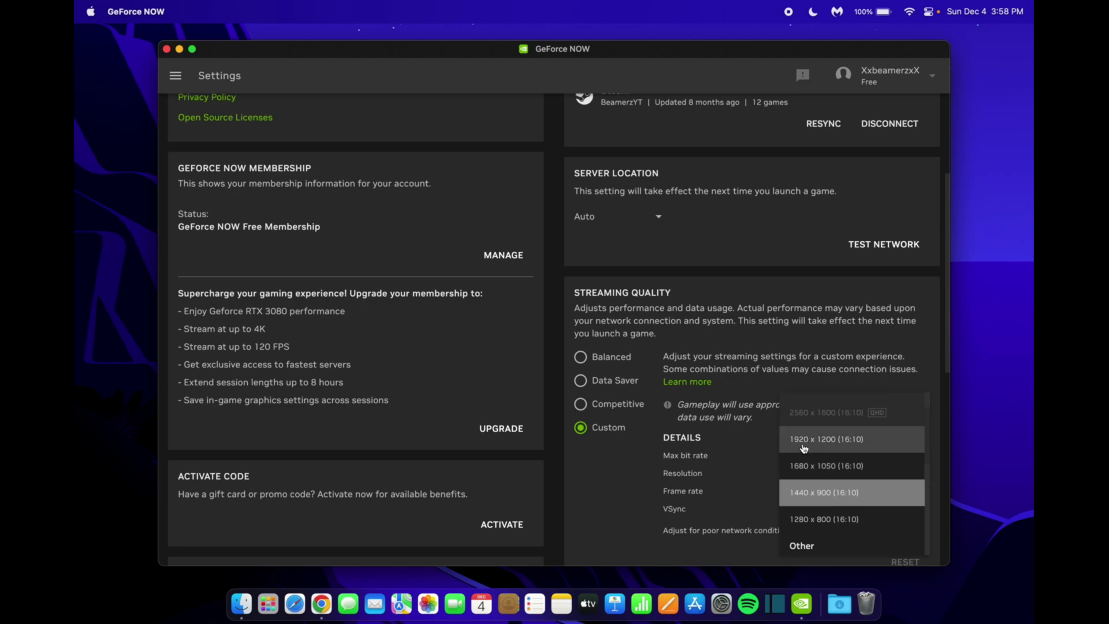
pyautogui.click(828, 450)
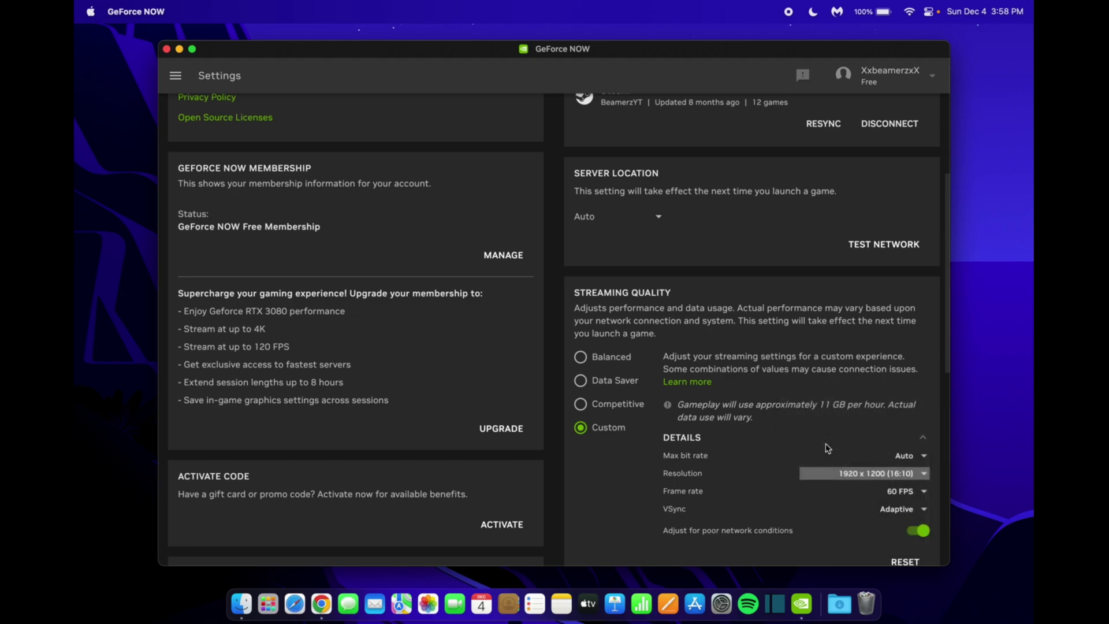
pyautogui.click(905, 498)
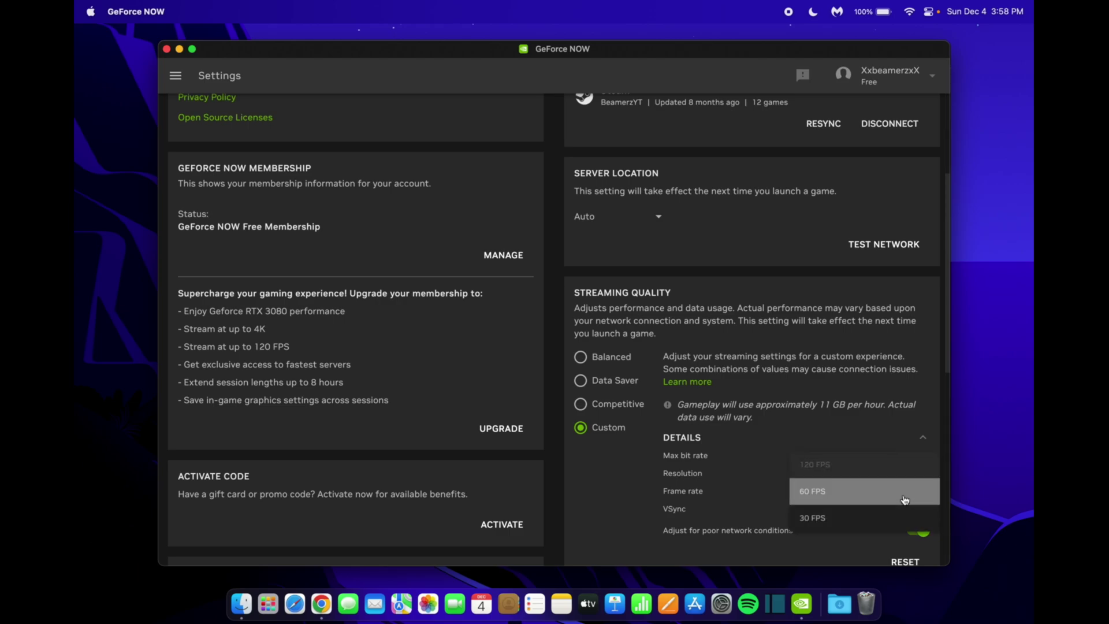
pyautogui.click(904, 498)
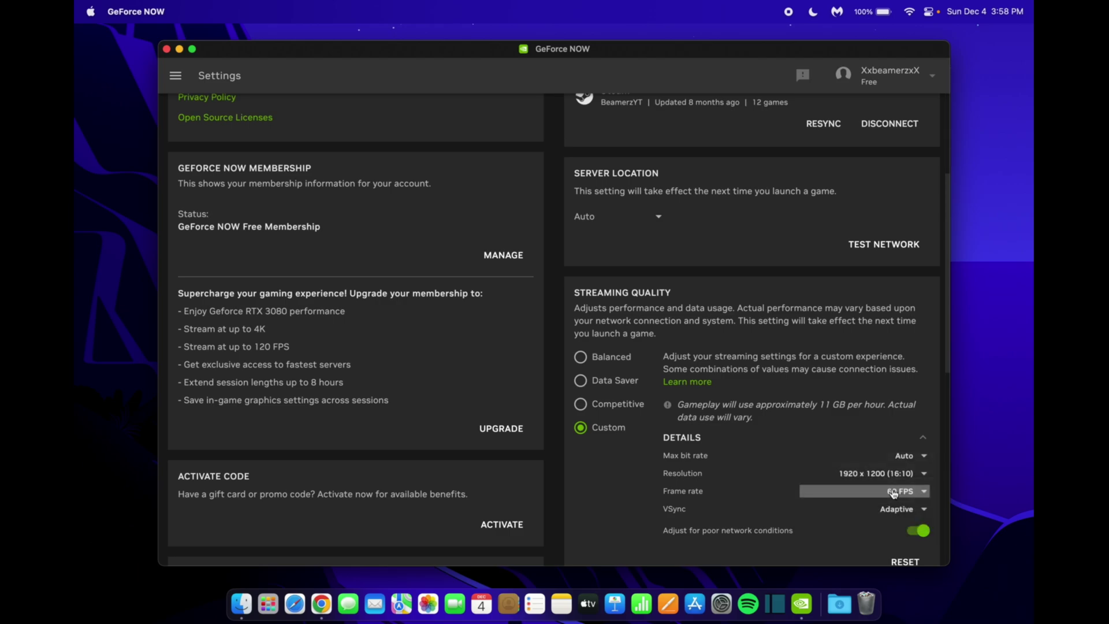
pyautogui.click(896, 508)
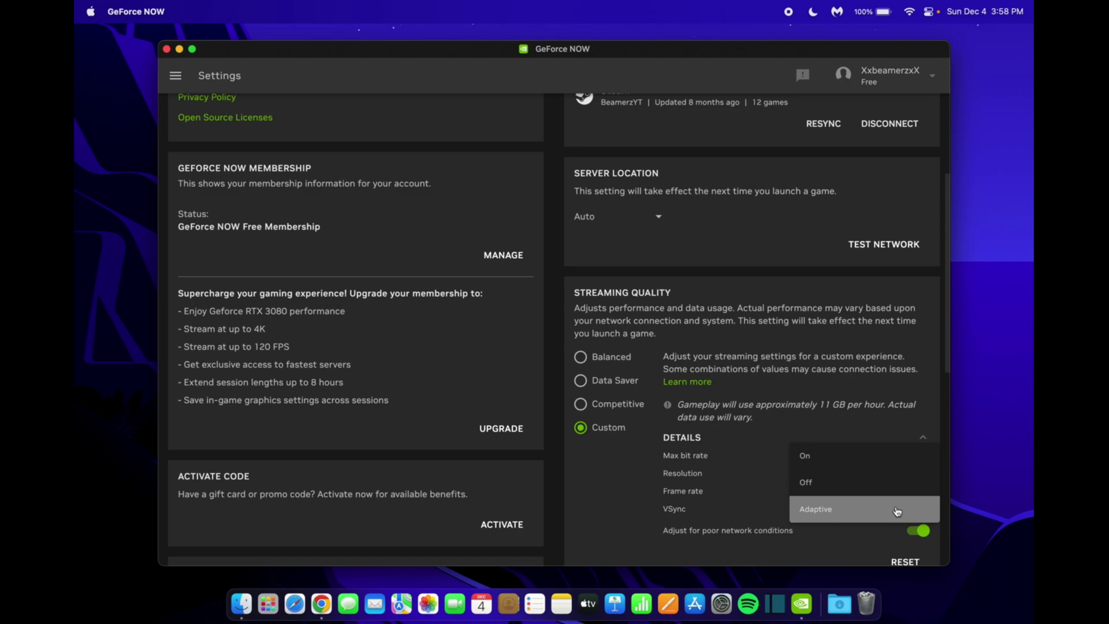
pyautogui.click(831, 513)
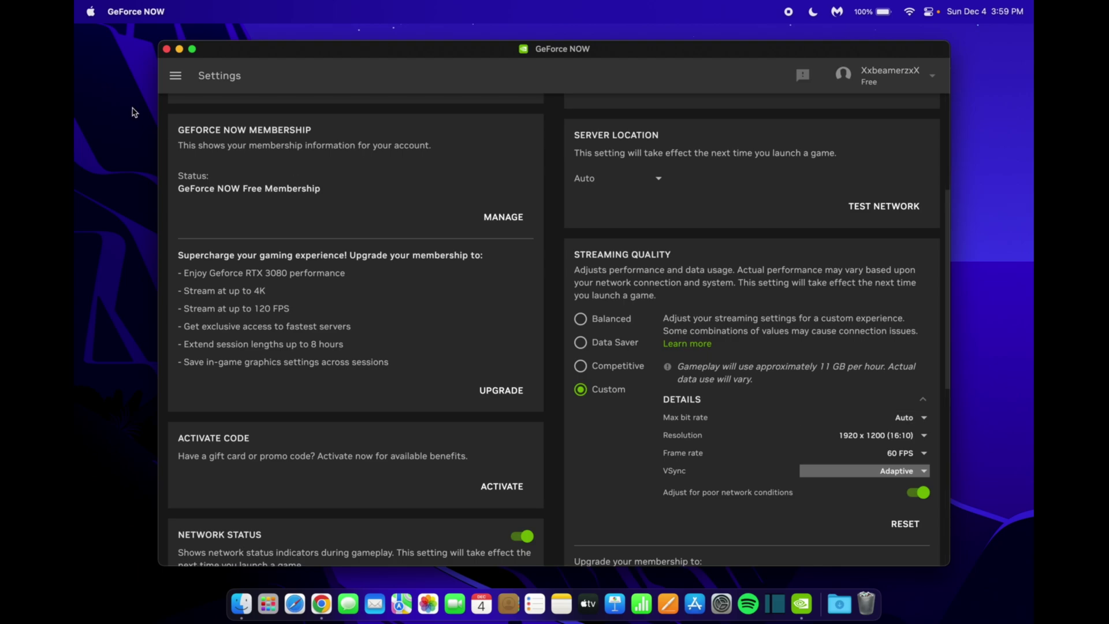
# - Return to the Games page, search for "fortnite" and open Fortnite
pyautogui.click(176, 78)
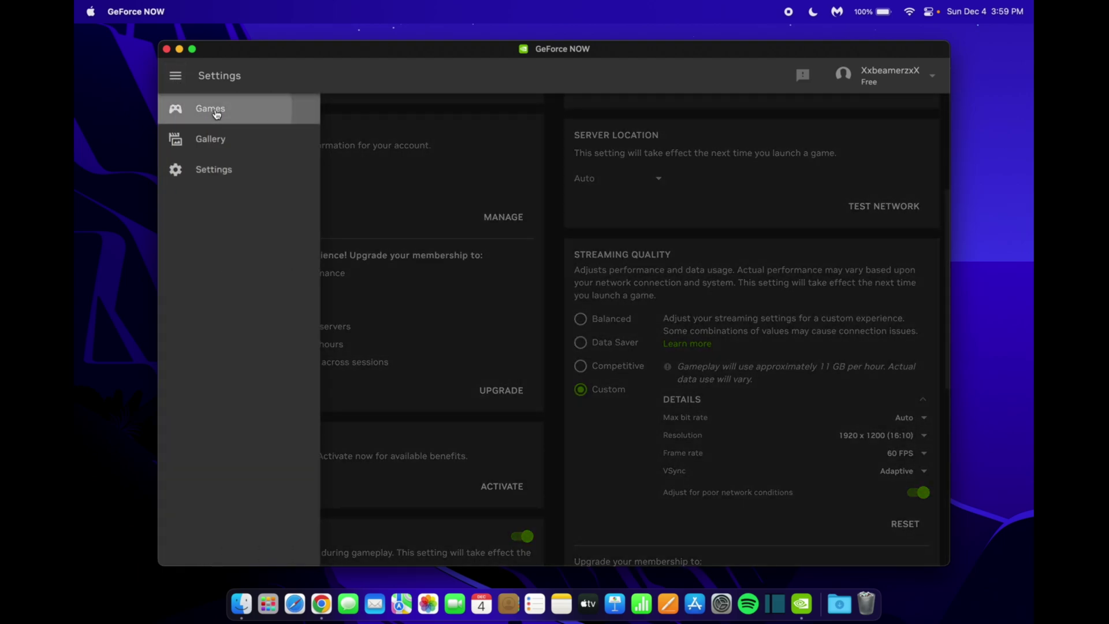
pyautogui.click(215, 111)
pyautogui.moveTo(816, 417)
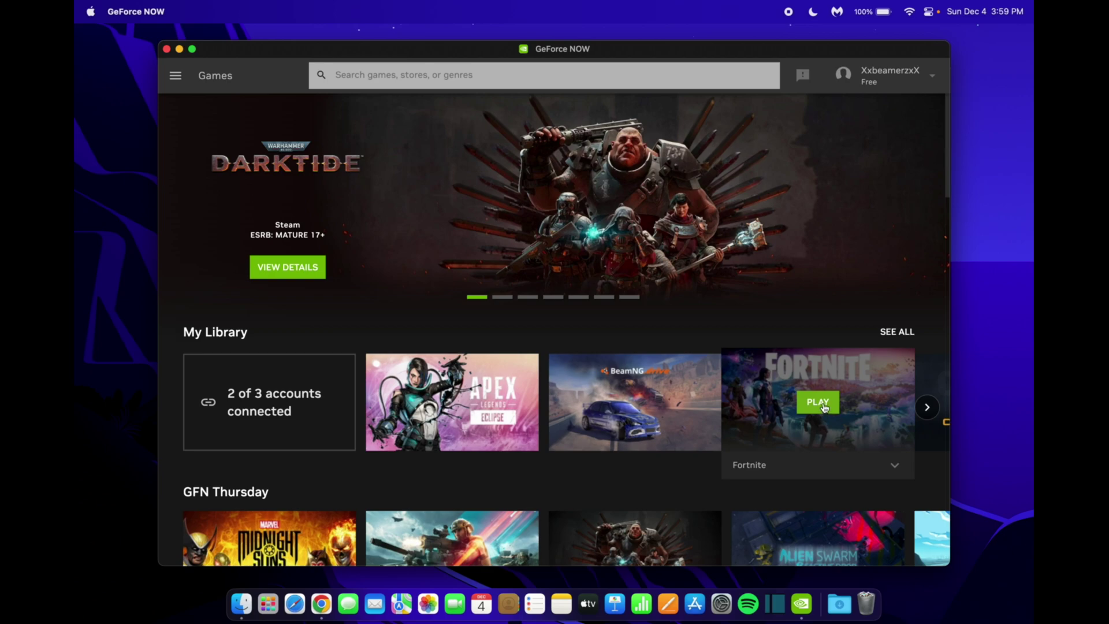
pyautogui.click(499, 82)
pyautogui.write('fortnite')
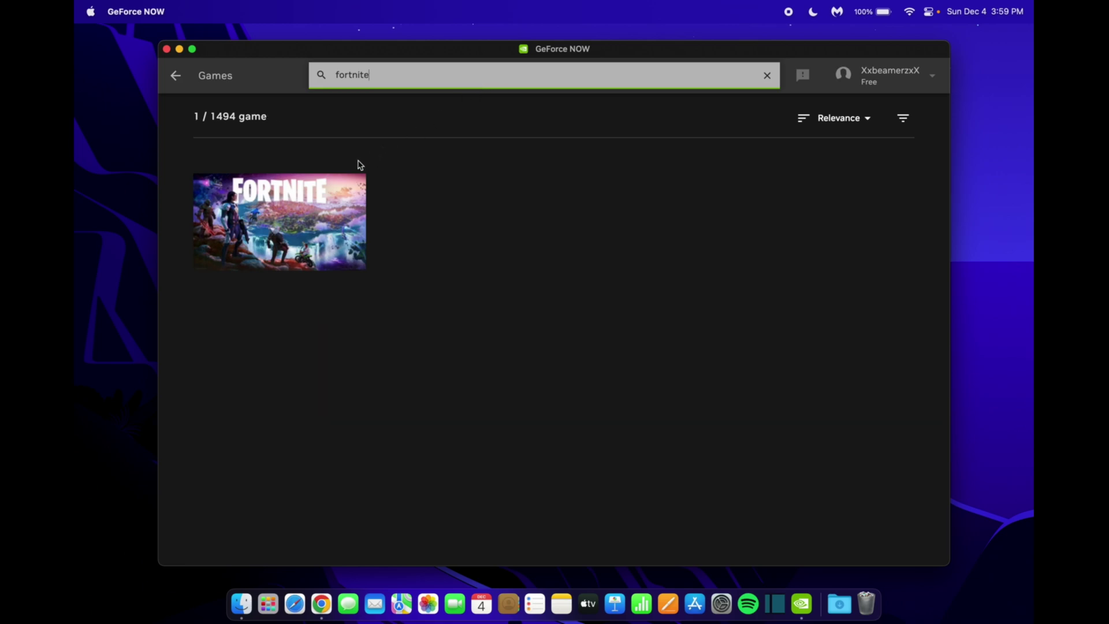
pyautogui.click(301, 205)
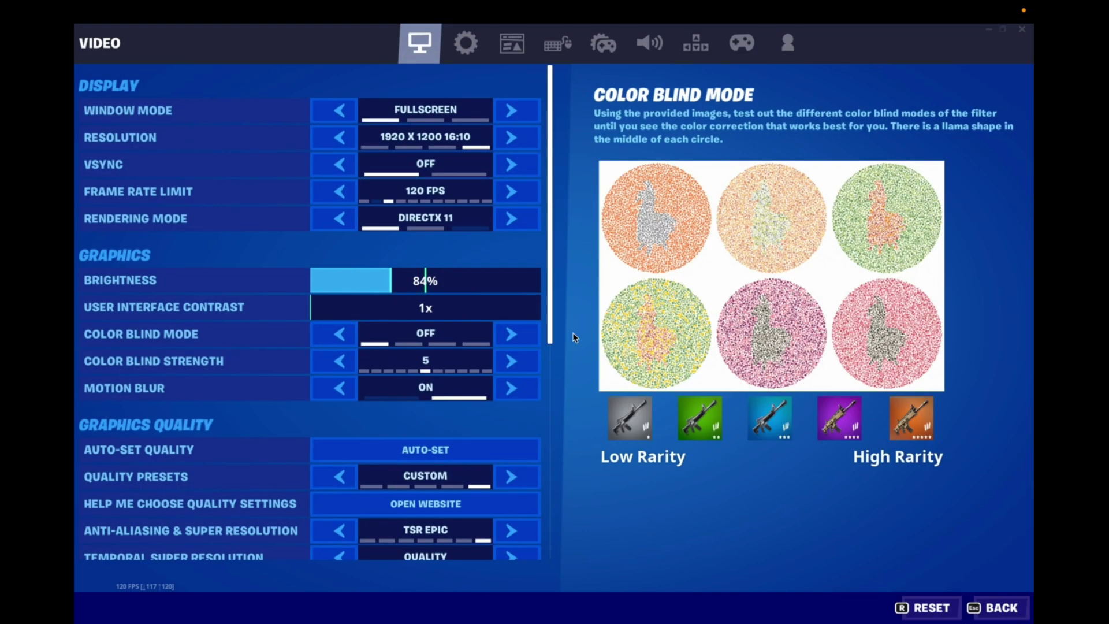
# - Close the Fortnite video settings and choose Battle Royale in the game mode selection, dismissing the mode-switching notice
pyautogui.moveTo(552, 294); pyautogui.dragTo(523, 289)
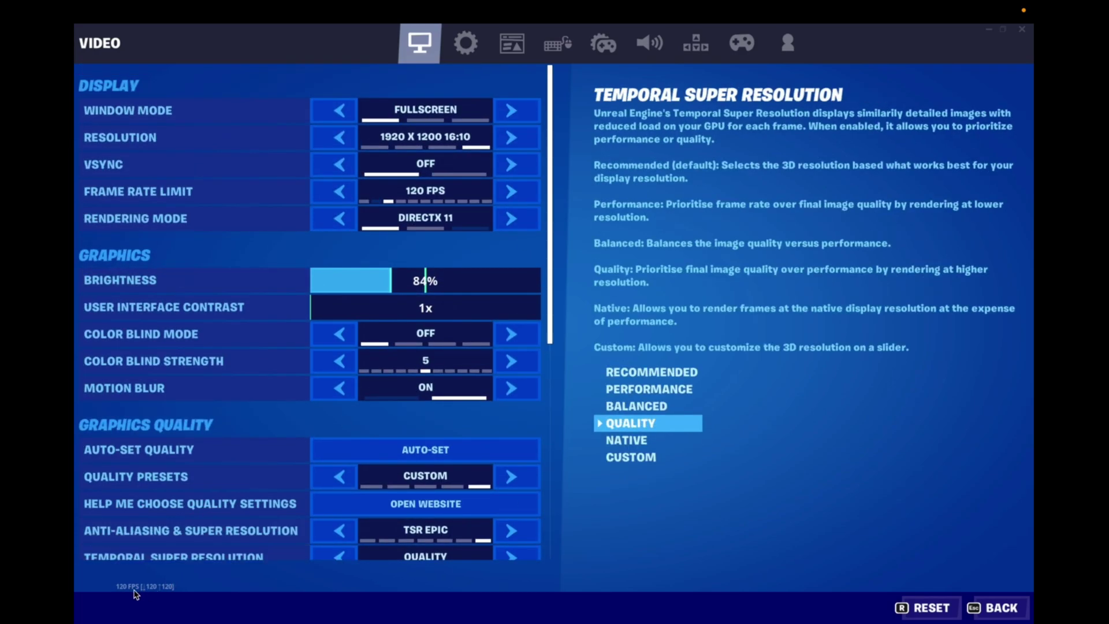
pyautogui.click(996, 607)
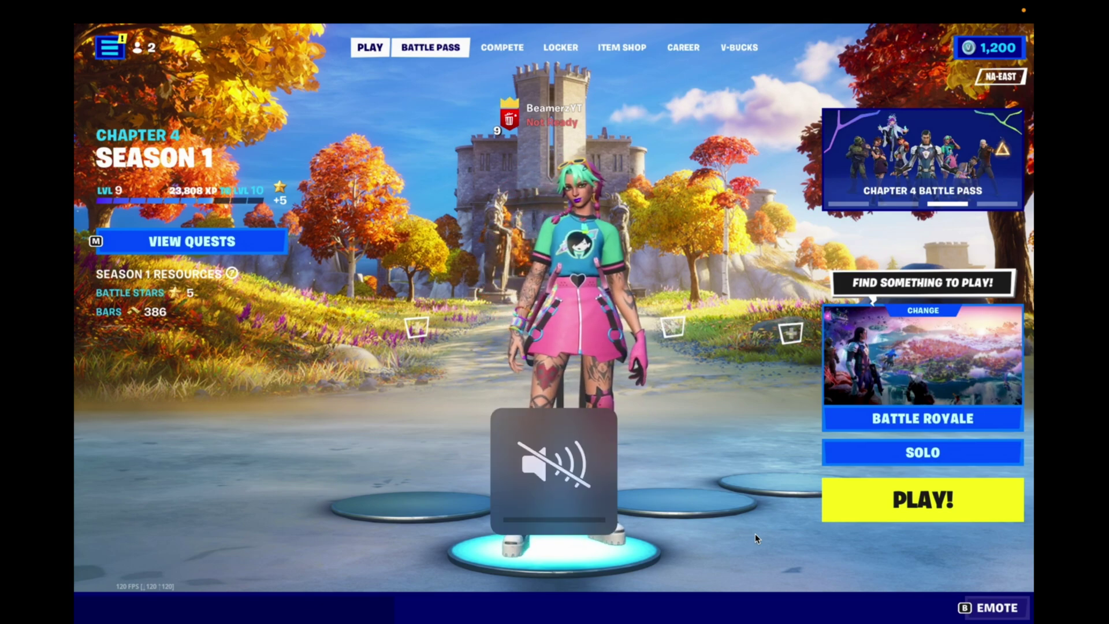
pyautogui.click(910, 359)
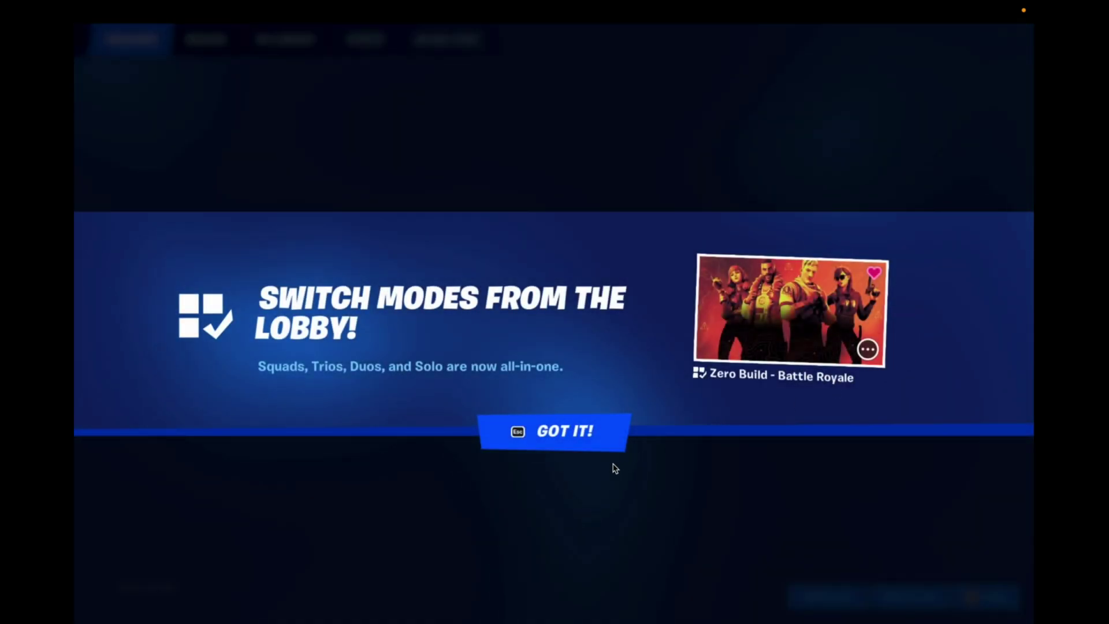
pyautogui.click(583, 436)
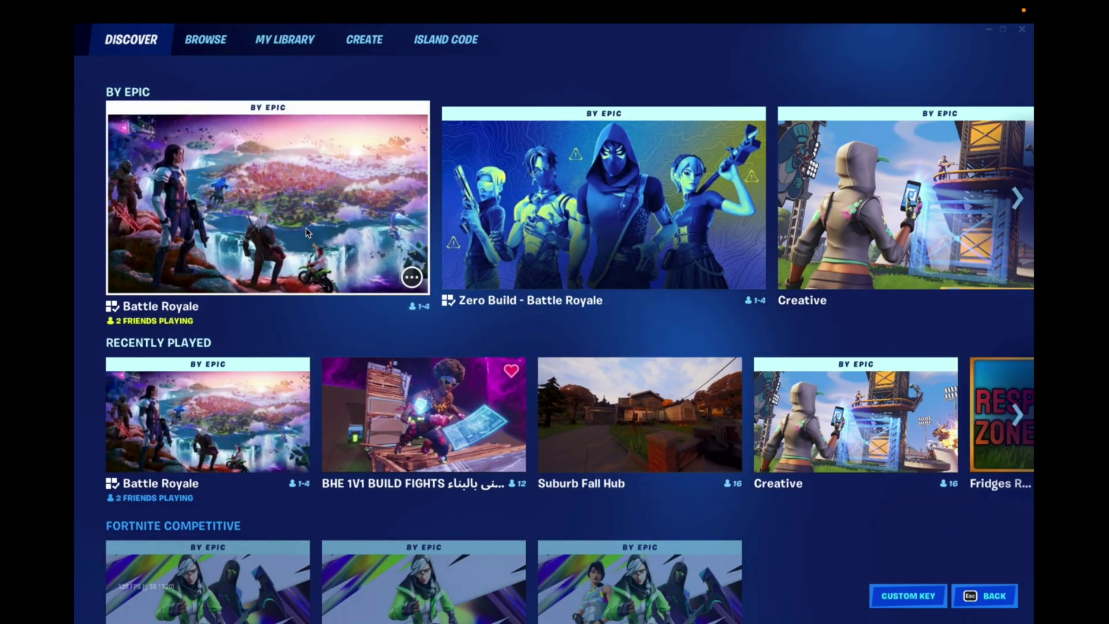
pyautogui.click(303, 223)
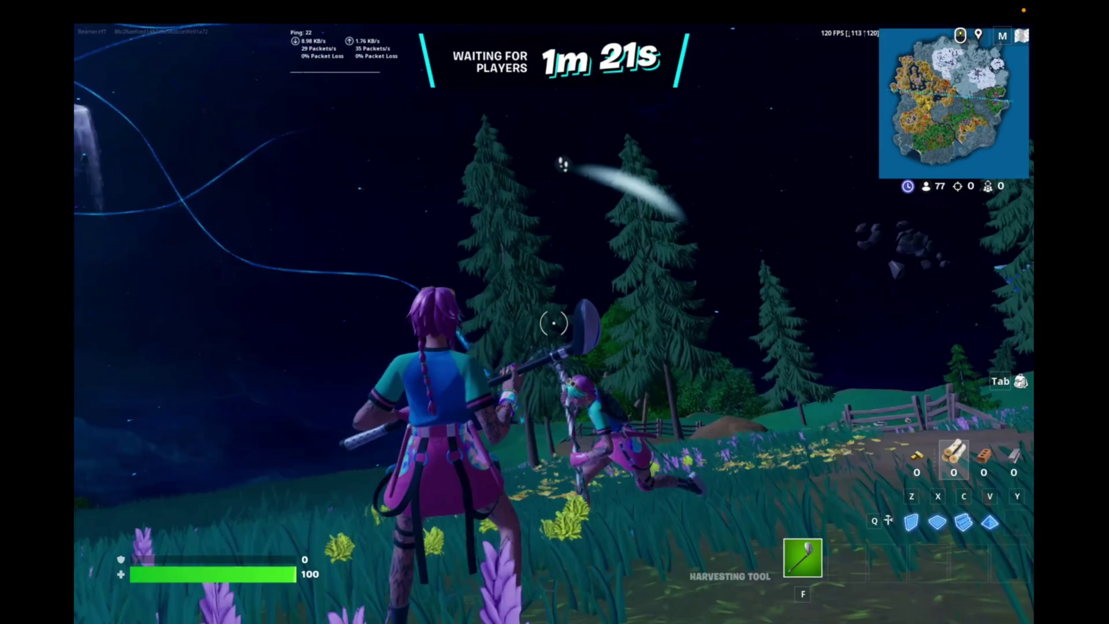
# - Run the character around the pre-match waiting area to try out the streamed gameplay
pyautogui.press('w')
pyautogui.press('w')
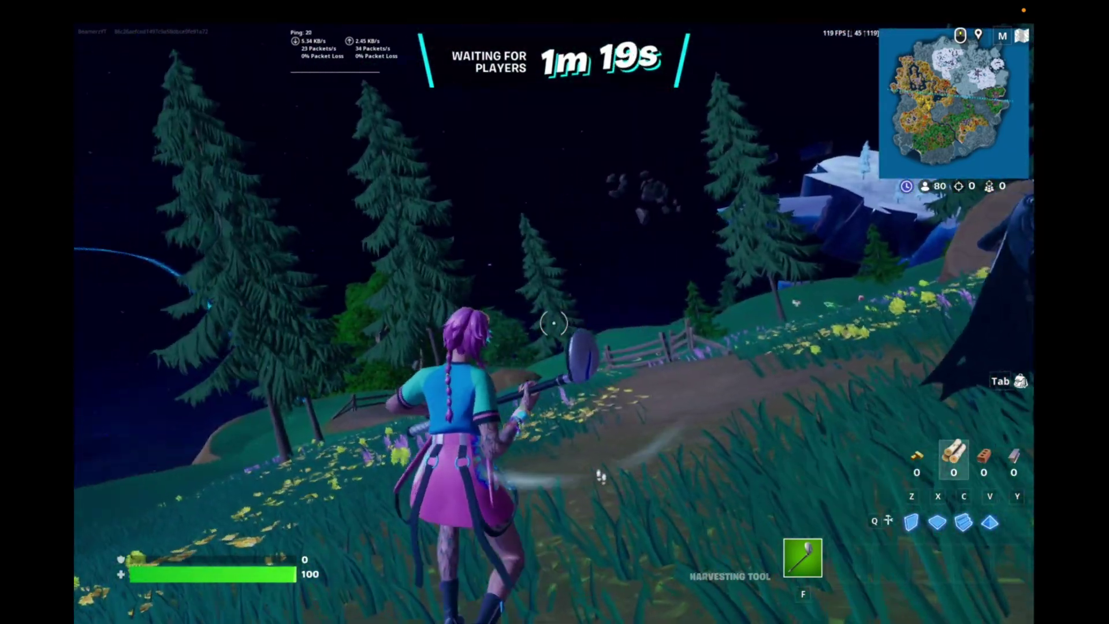
pyautogui.press('w')
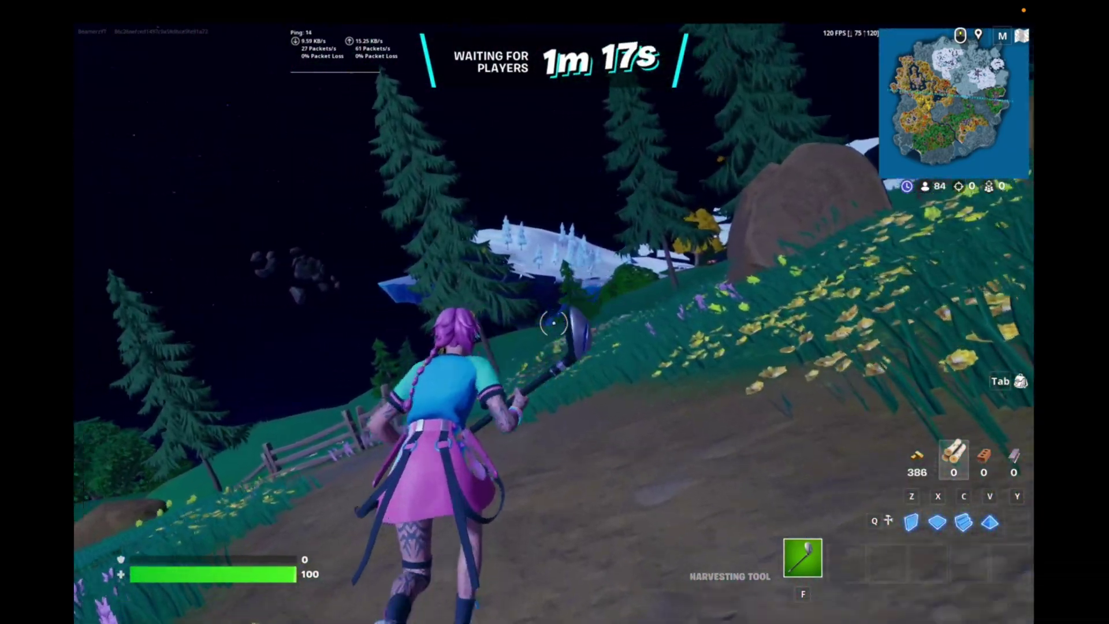
pyautogui.press('w')
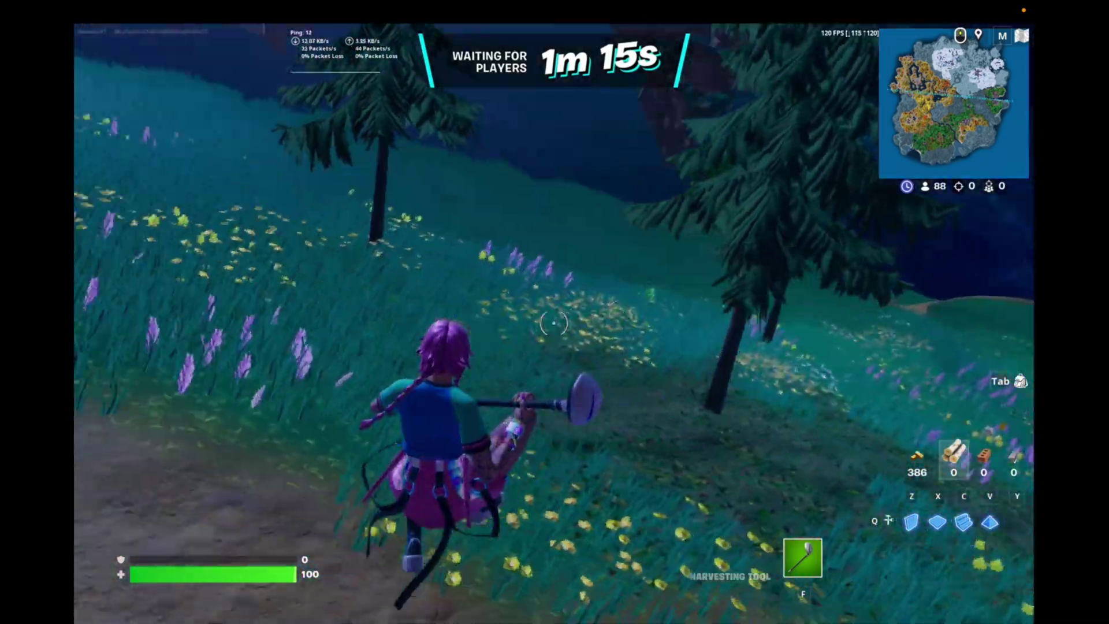
pyautogui.press('w')
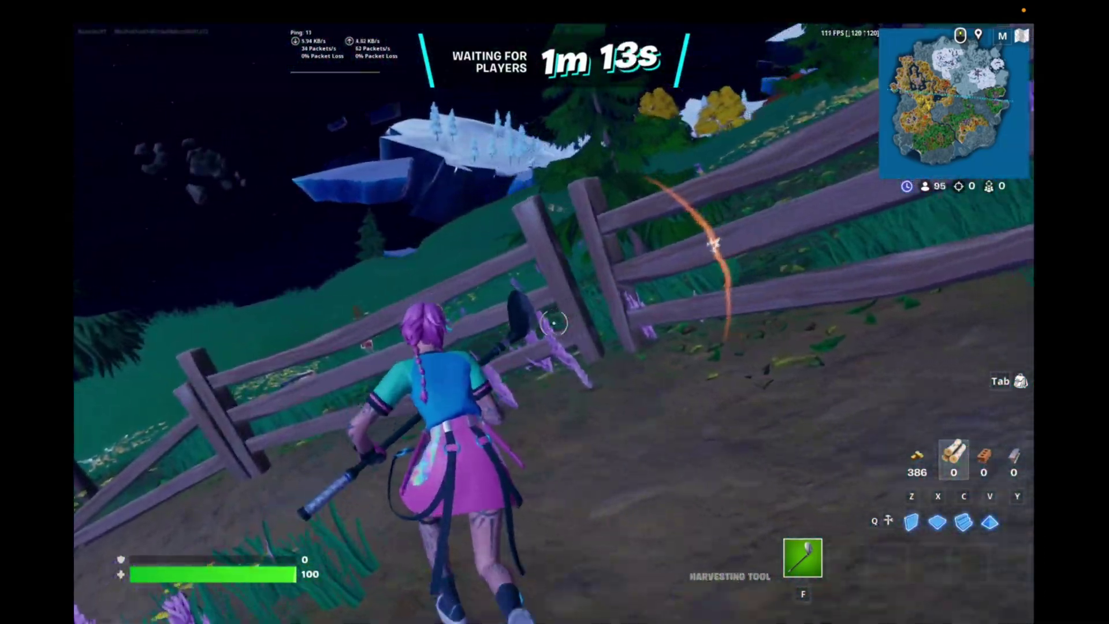
pyautogui.press('w')
pyautogui.press('w')
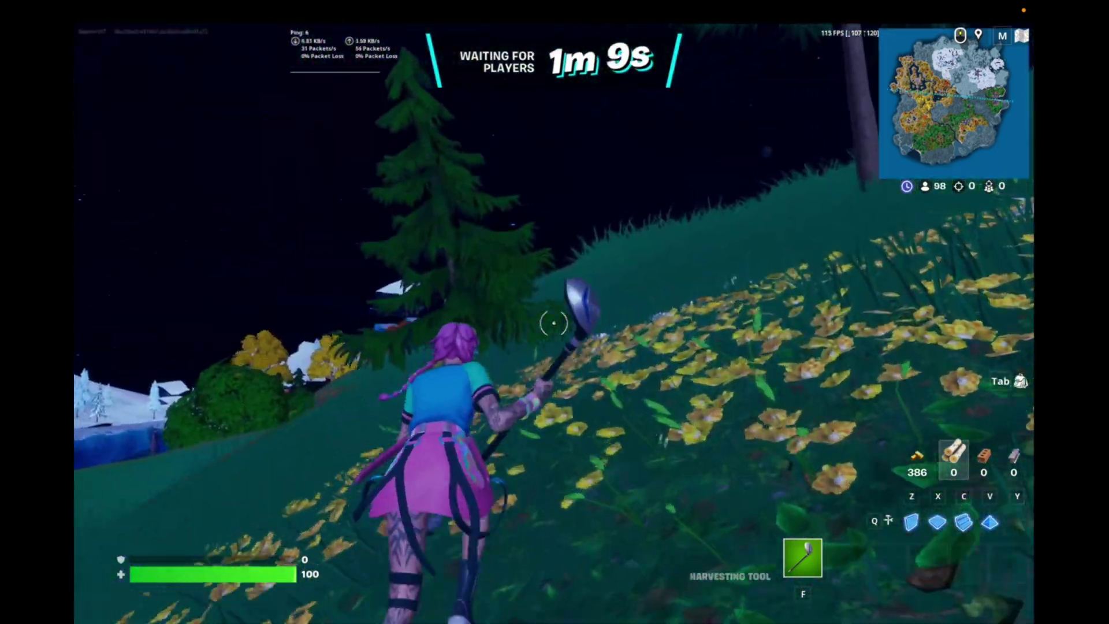
pyautogui.press('w')
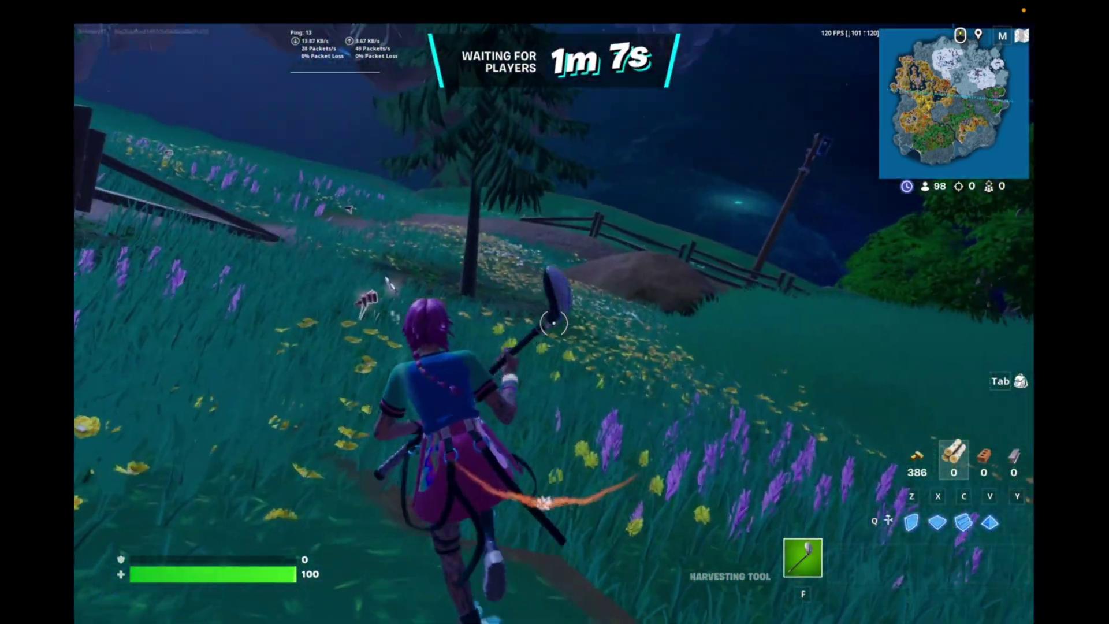
pyautogui.press('w')
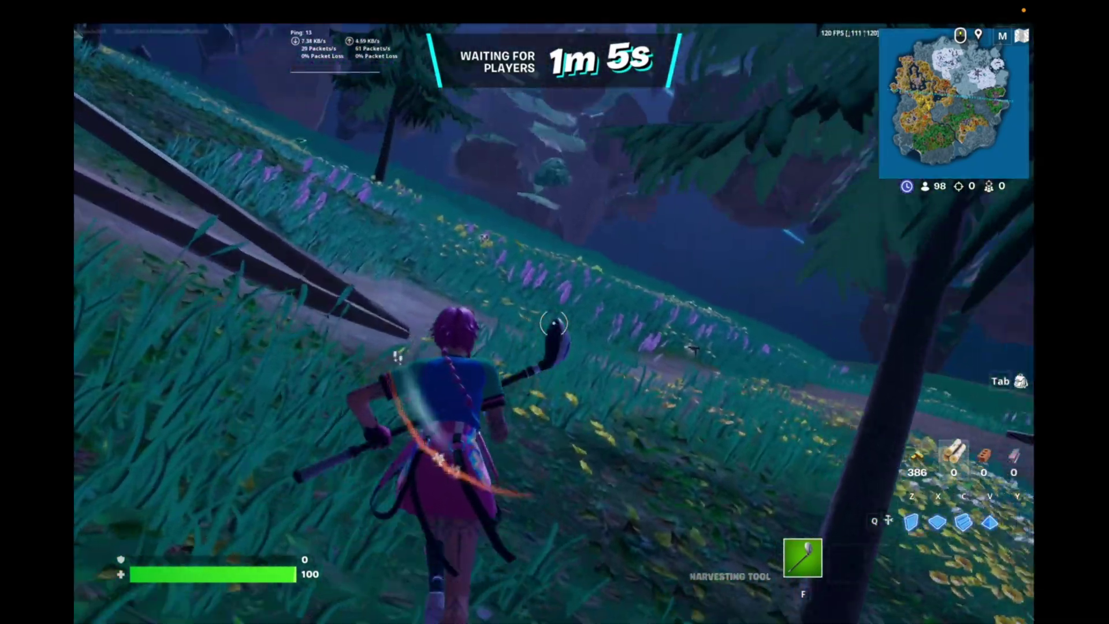
# - Open the in-game video settings during the match countdown and change the graphics quality preset
pyautogui.press('w')
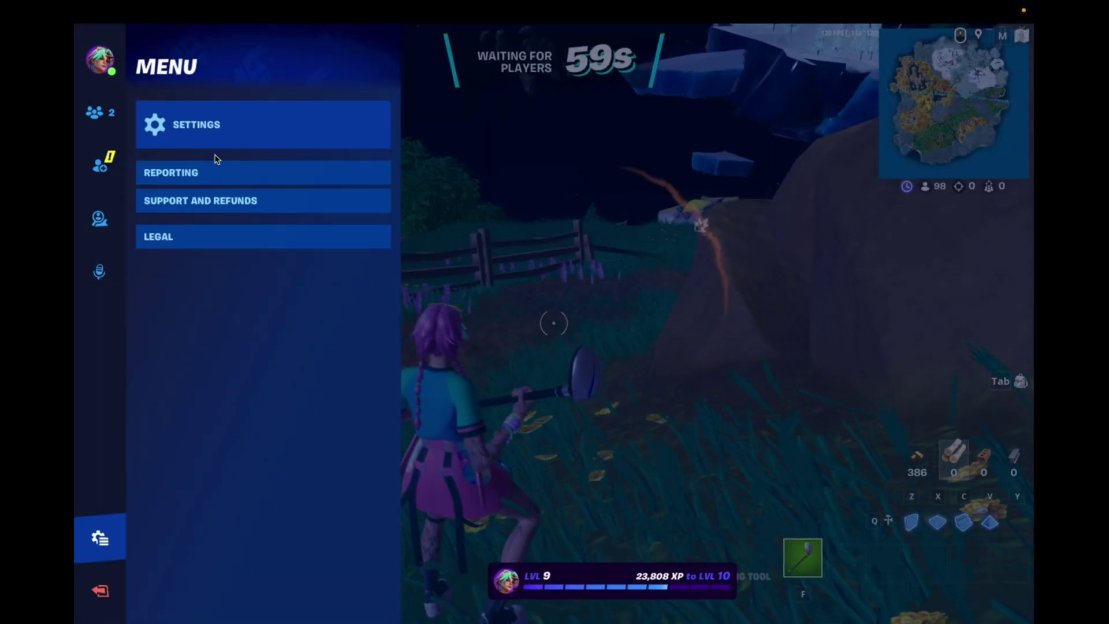
pyautogui.click(212, 139)
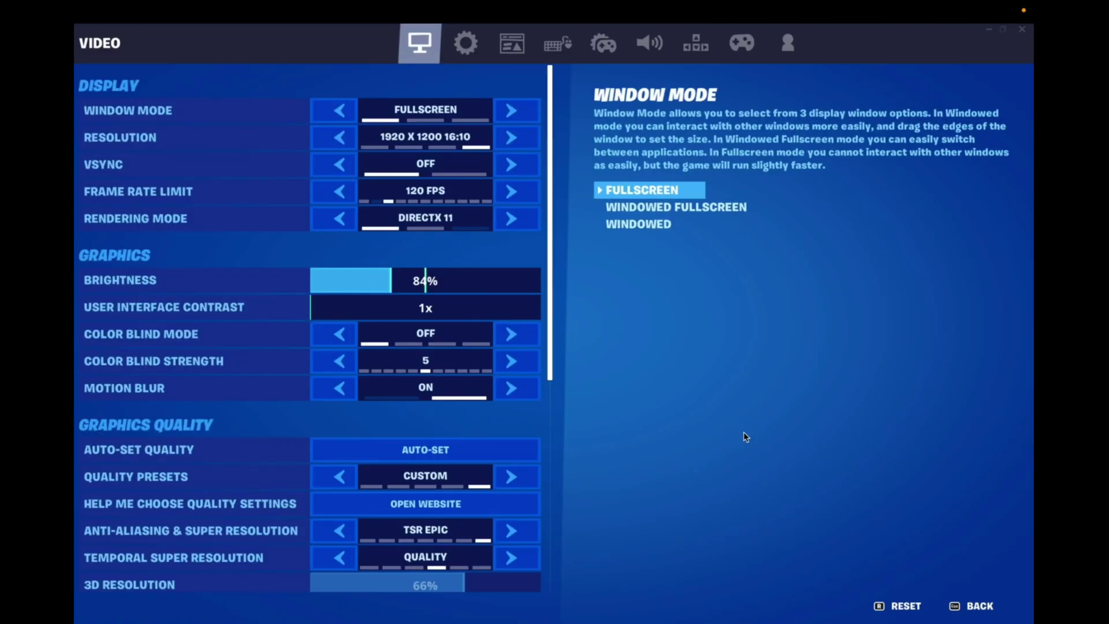
pyautogui.click(513, 478)
pyautogui.click(513, 479)
pyautogui.click(513, 478)
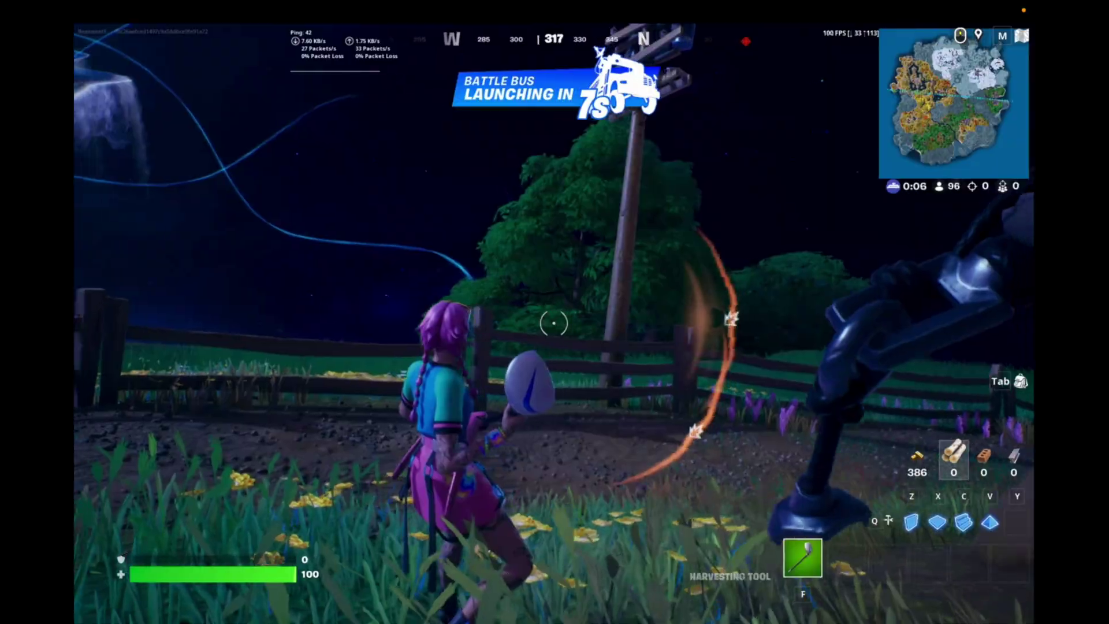
# - Play the match with the changed graphics quality and choose to spectate after elimination
pyautogui.press('w')
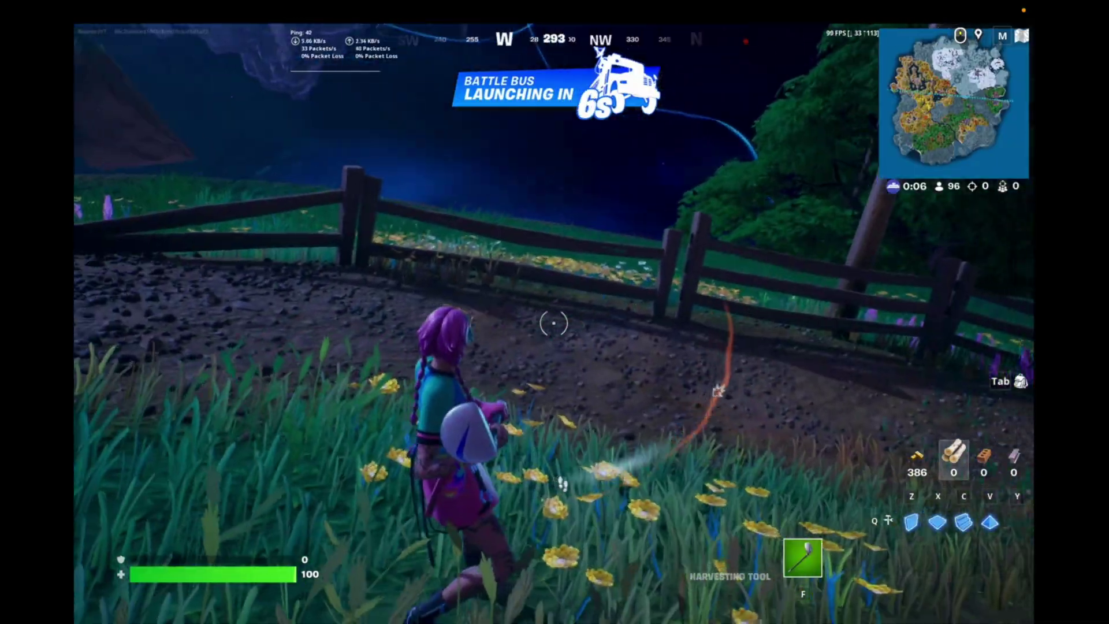
pyautogui.press('w')
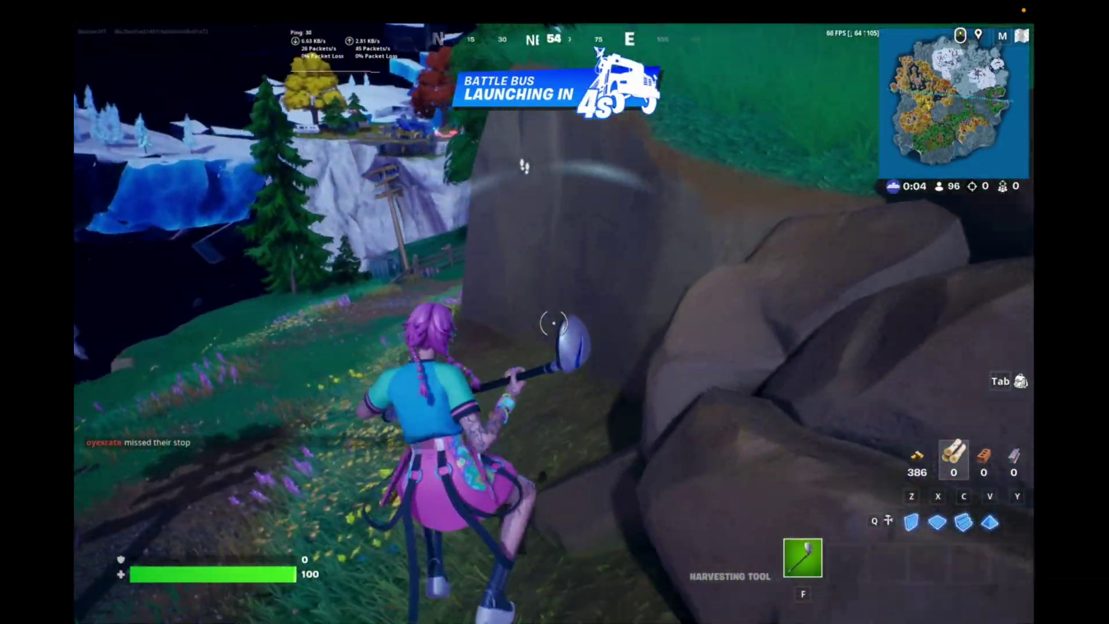
pyautogui.press('w')
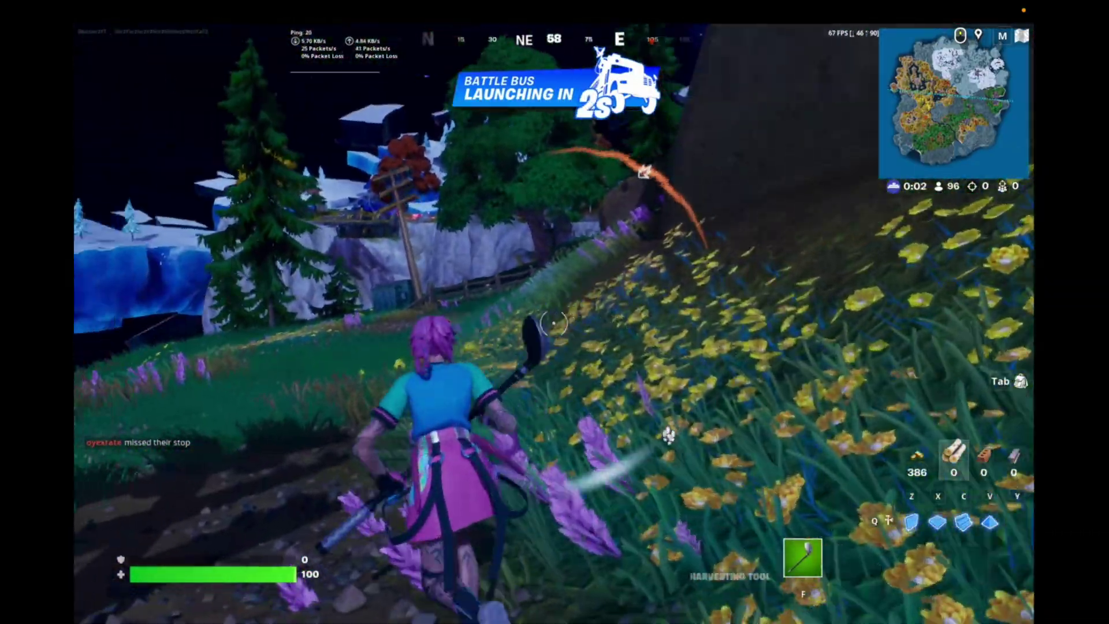
pyautogui.press('w')
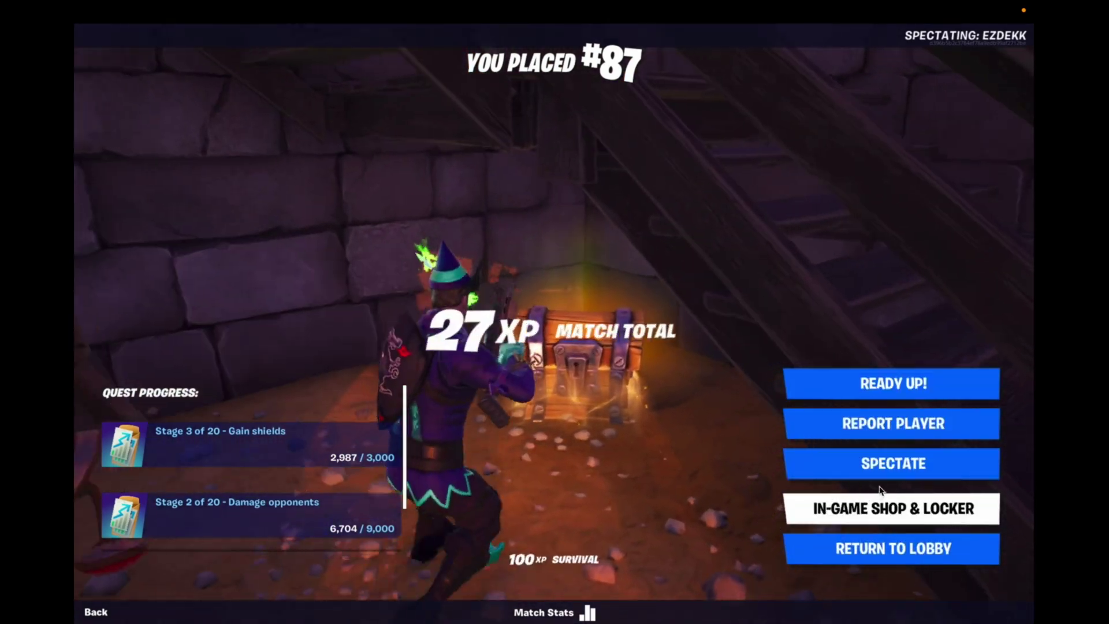
pyautogui.click(881, 471)
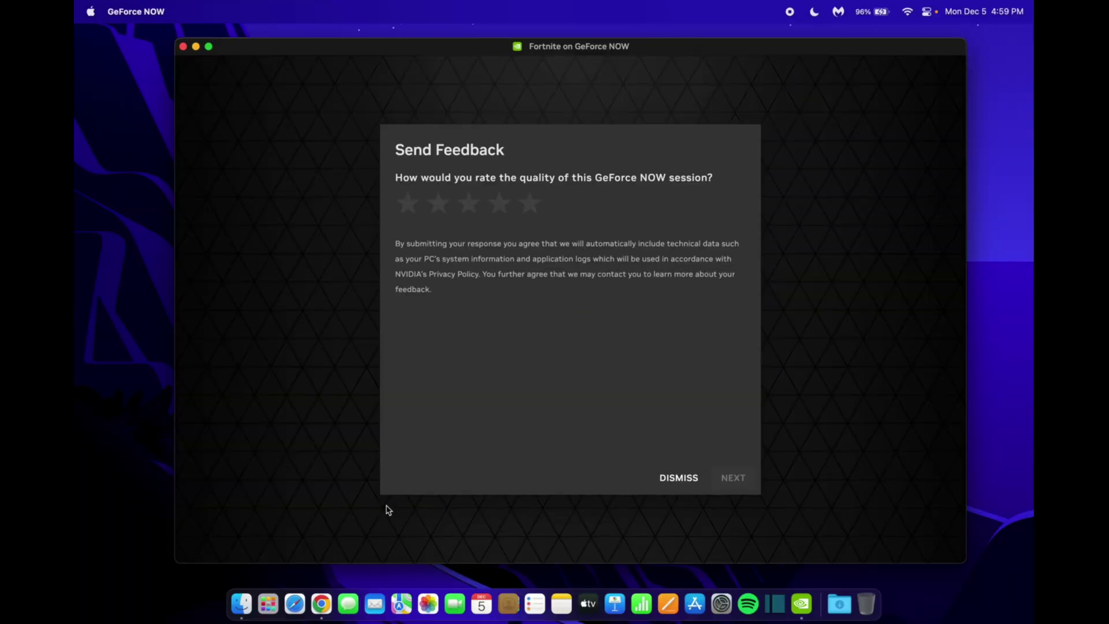
# - Submit a five-star rating for the GeForce NOW session and browse the game catalogue down to the Genre section
pyautogui.click(528, 206)
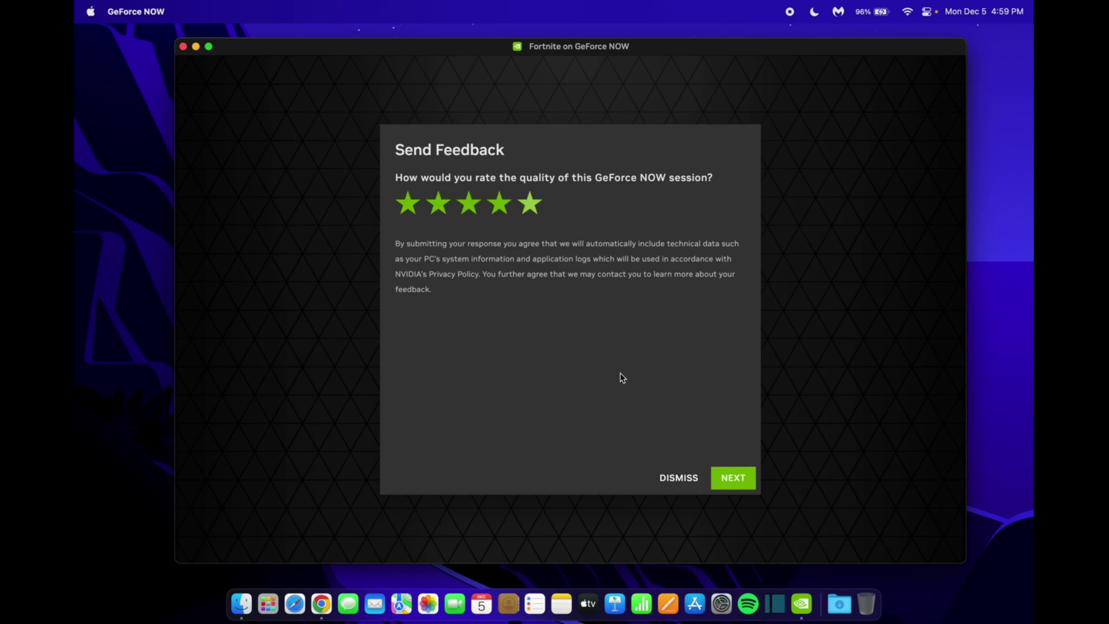
pyautogui.click(733, 477)
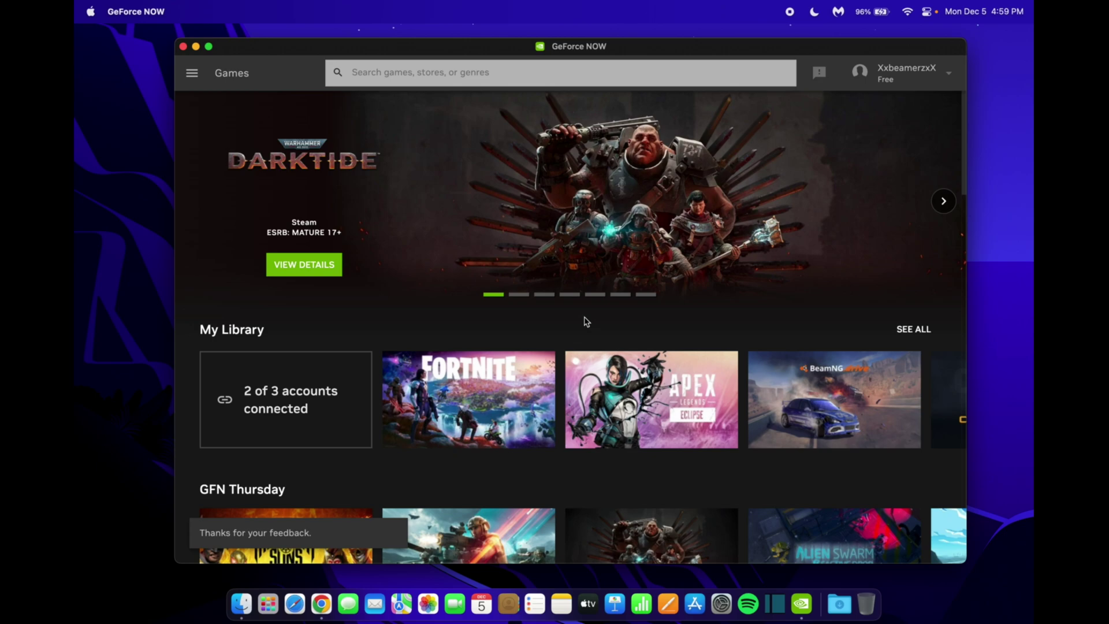
pyautogui.scroll(-5, 587, 322)
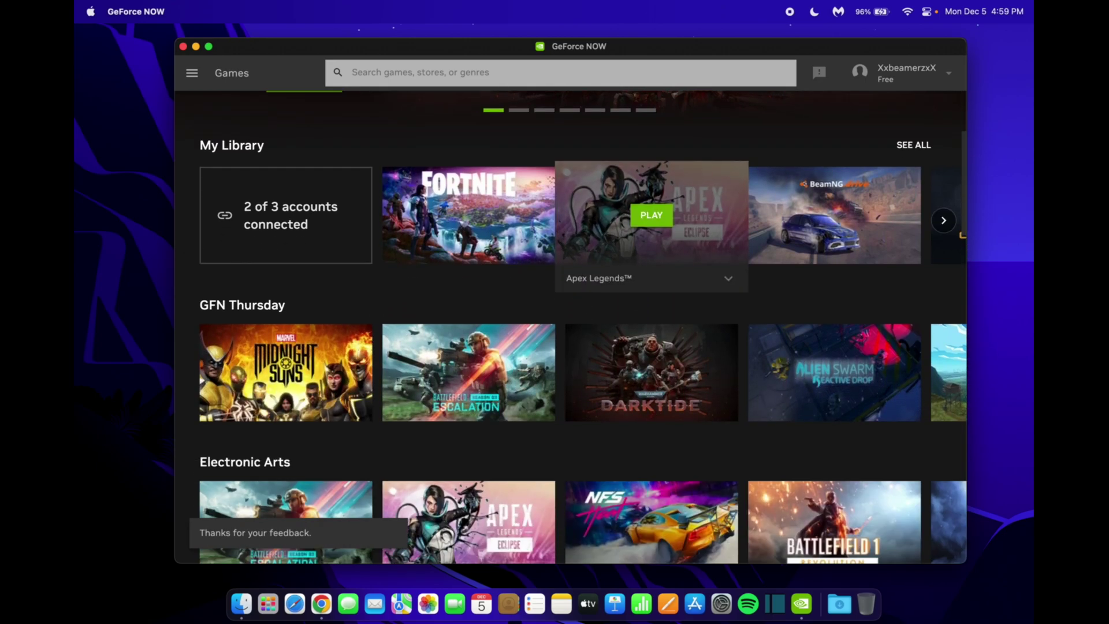
pyautogui.scroll(-8, 587, 321)
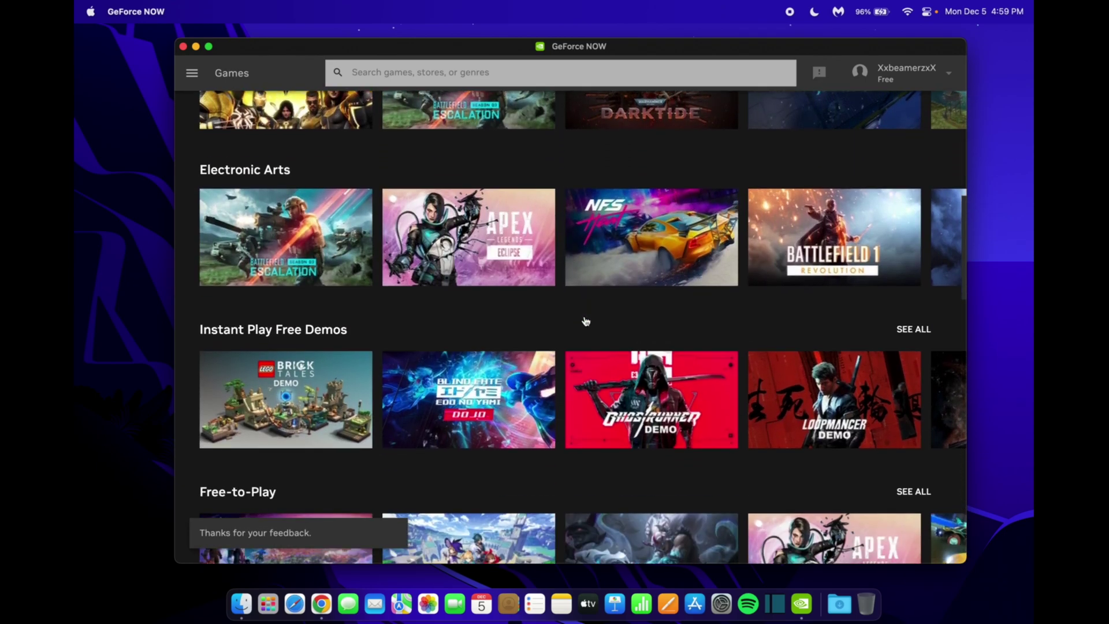
pyautogui.scroll(-20, 585, 321)
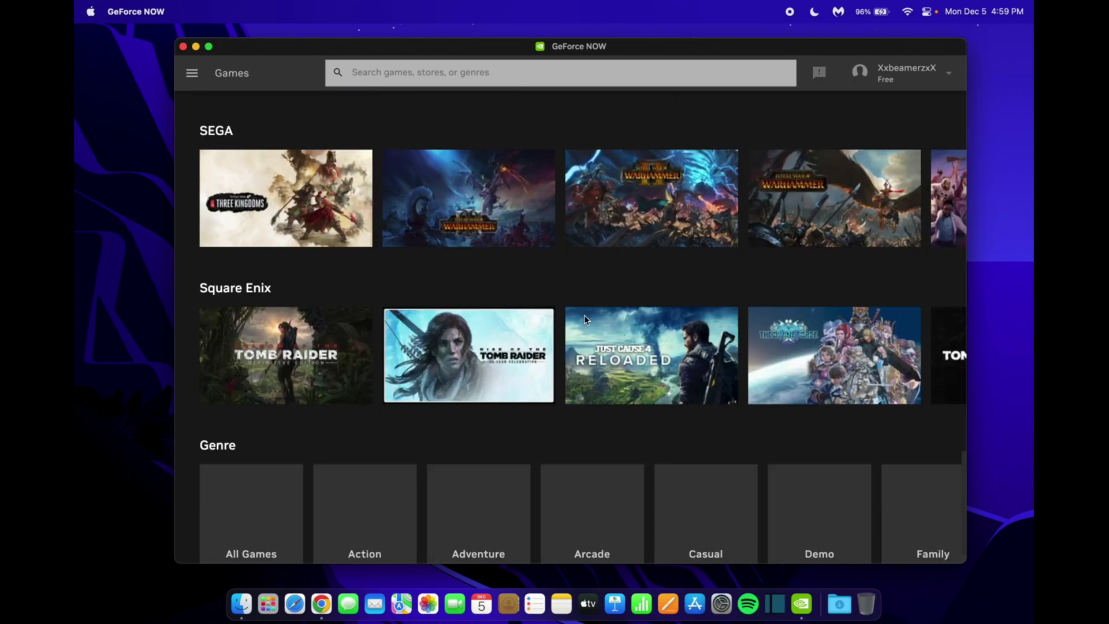
# - Open the All Games genre, browse the alphabetical game list down to the titles starting with D, and quit GeForce NOW
pyautogui.scroll(-1, 586, 321)
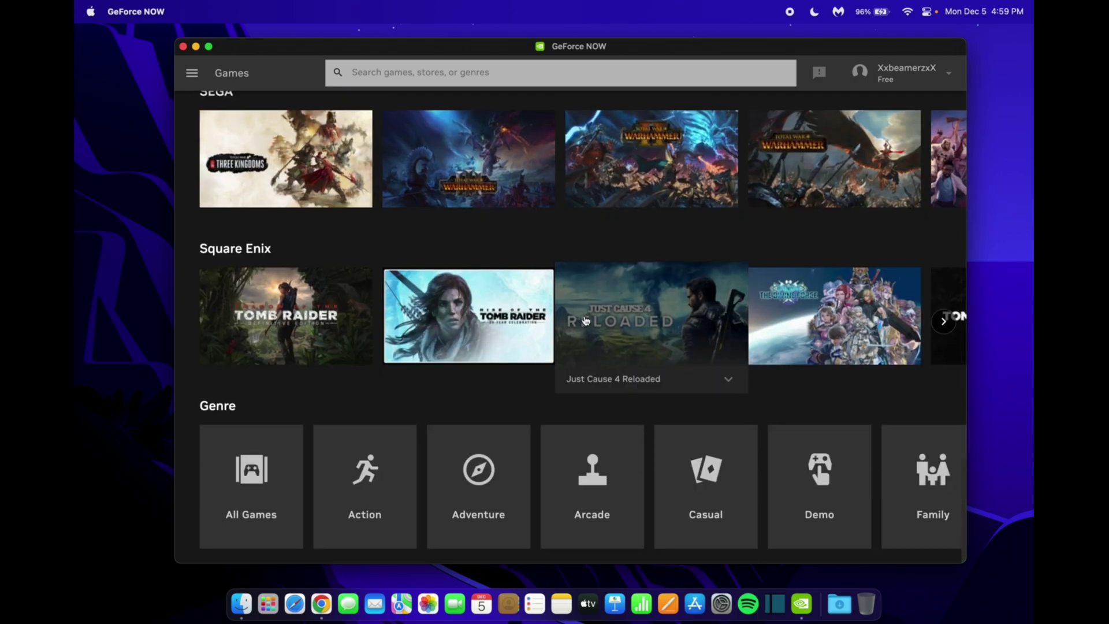
pyautogui.click(251, 485)
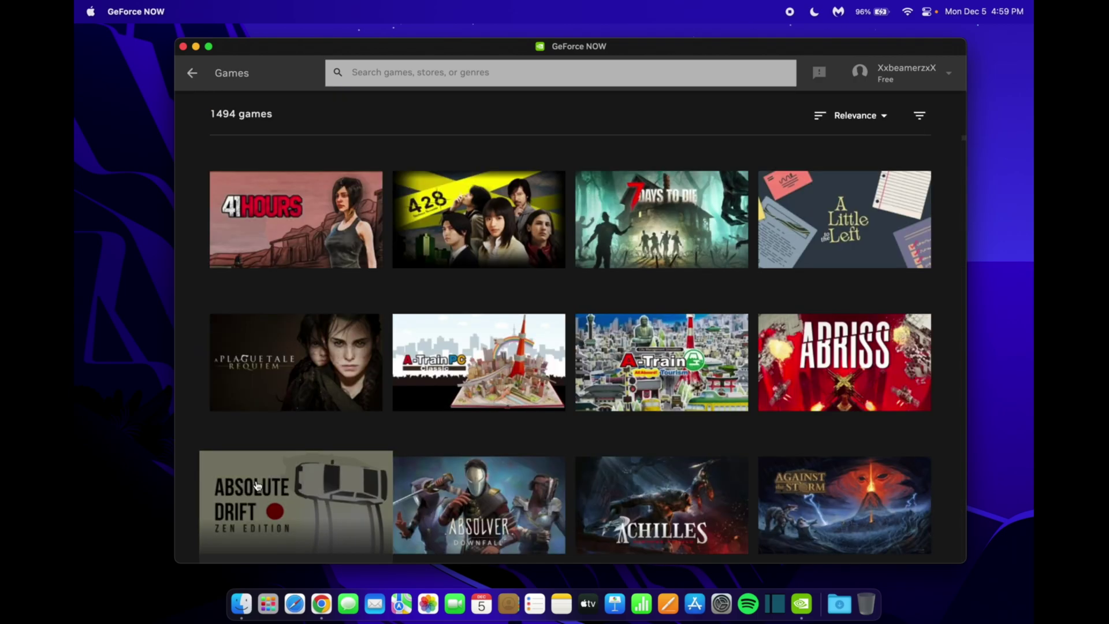
pyautogui.scroll(-12, 497, 356)
pyautogui.scroll(-20, 497, 356)
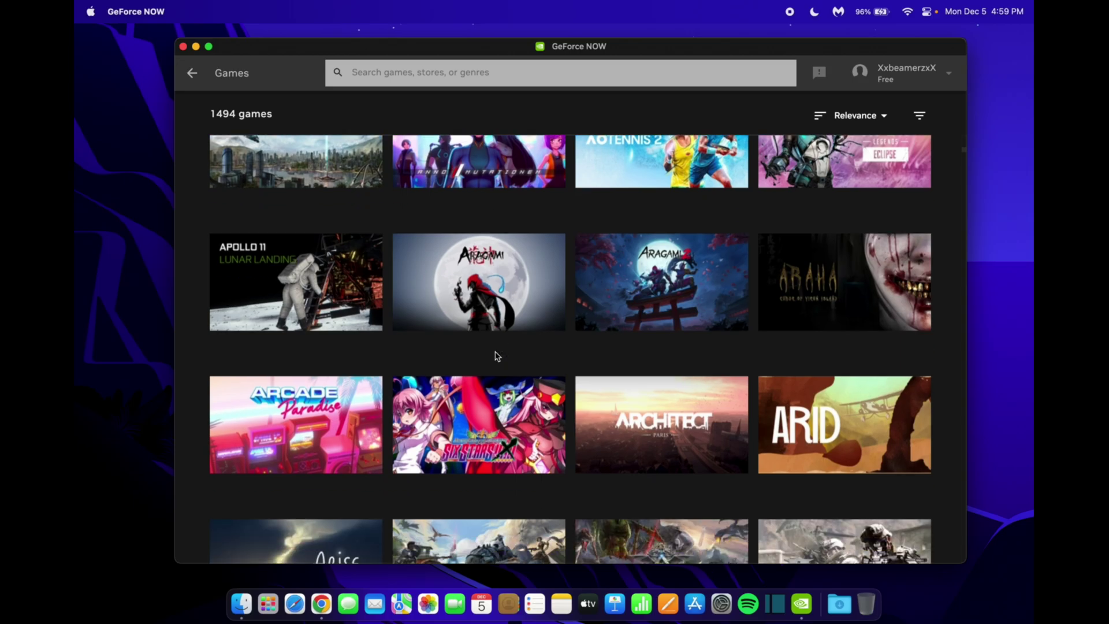
pyautogui.scroll(-20, 497, 357)
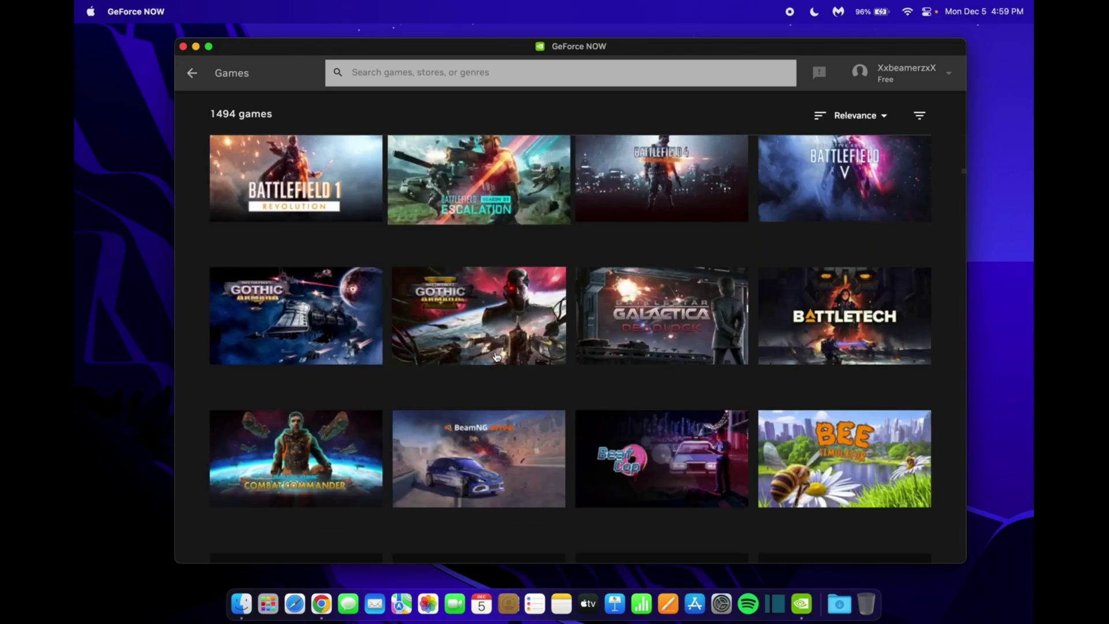
pyautogui.scroll(-15, 496, 357)
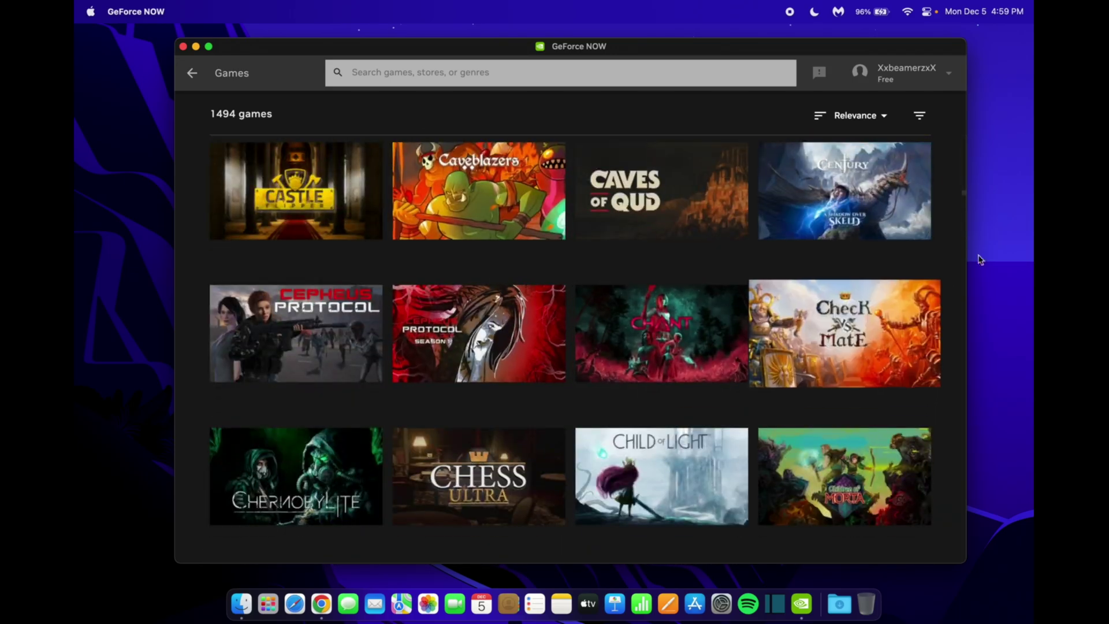
pyautogui.moveTo(963, 197); pyautogui.dragTo(964, 214)
pyautogui.scroll(-10, 964, 215)
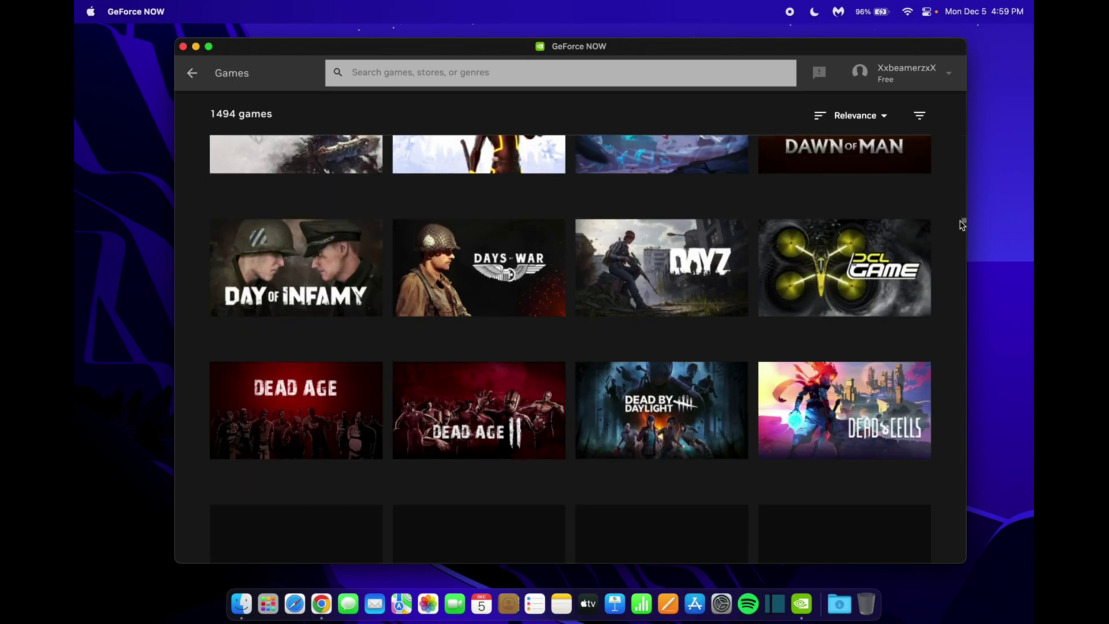
pyautogui.press('super+q')
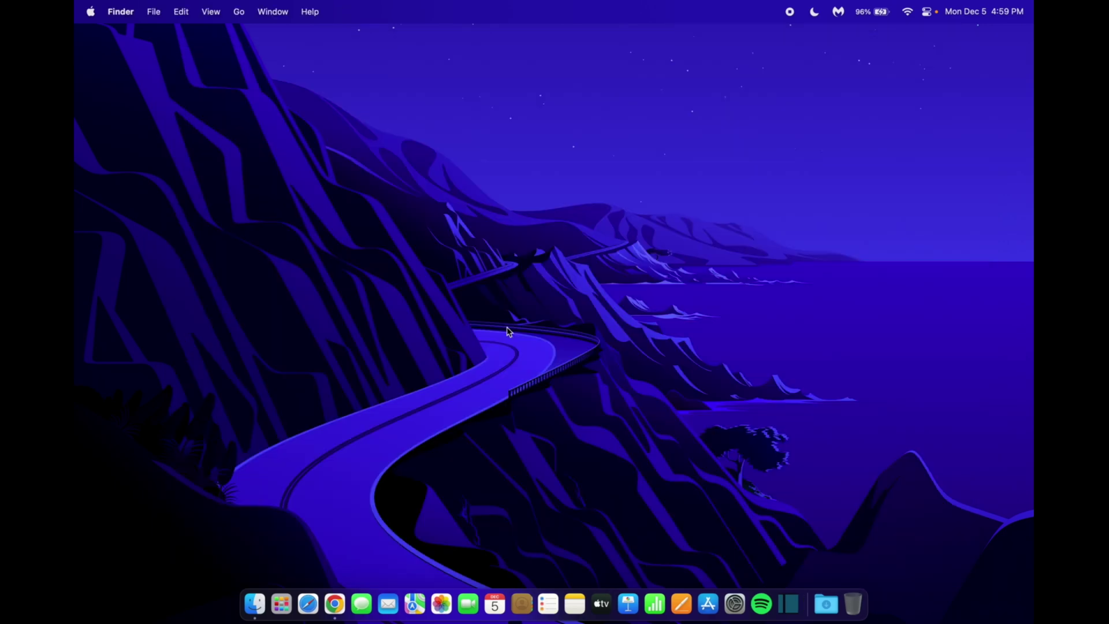